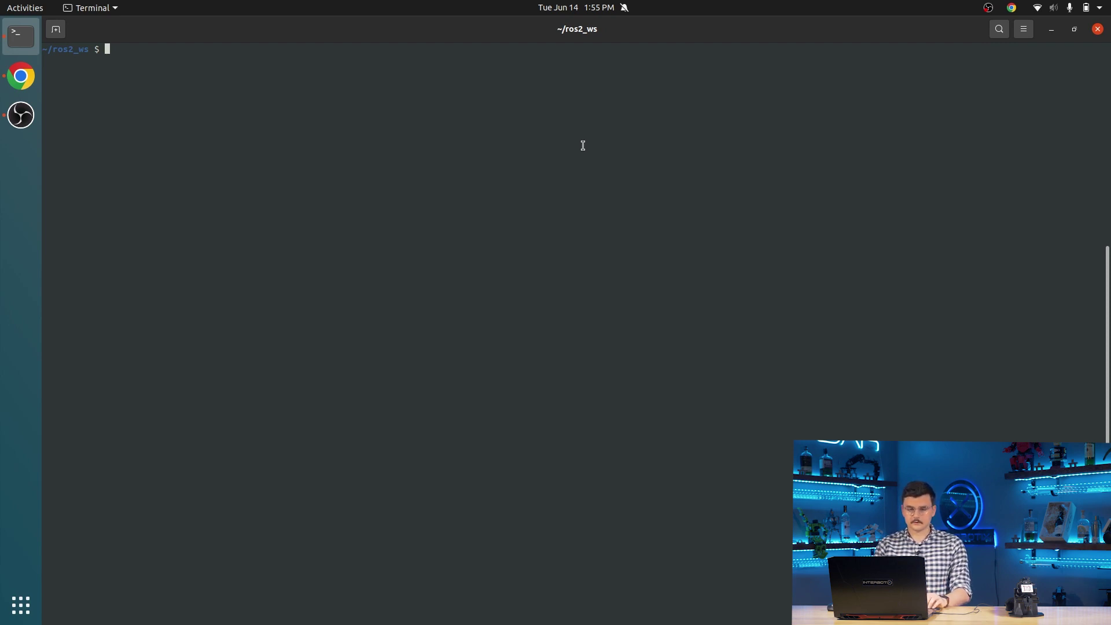
# Clear the terminal screen in ~/ros2_ws, leaving an empty prompt.
pyautogui.hotkey('ctrl', 'l')
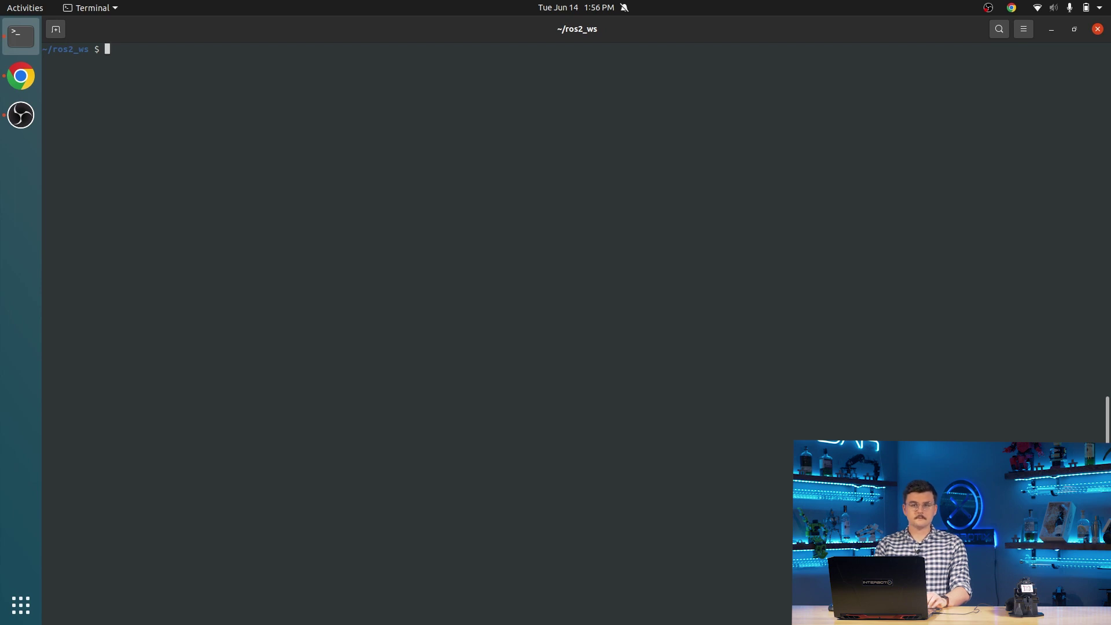
# Source install/setup.bash in the workspace, then clear the screen.
pyautogui.write('source')
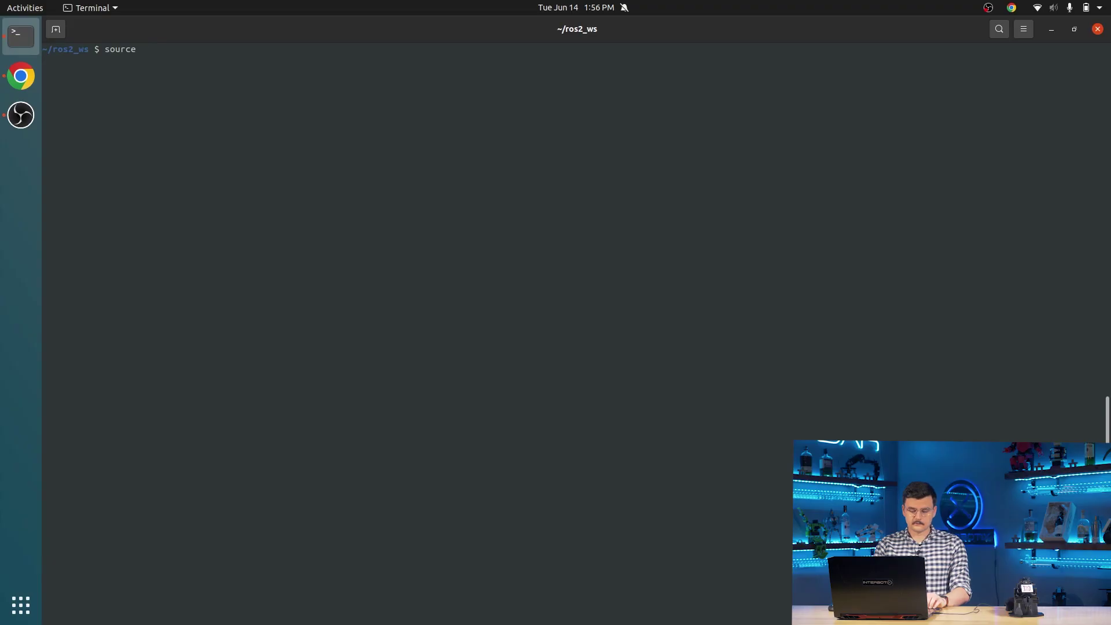
pyautogui.write('install/')
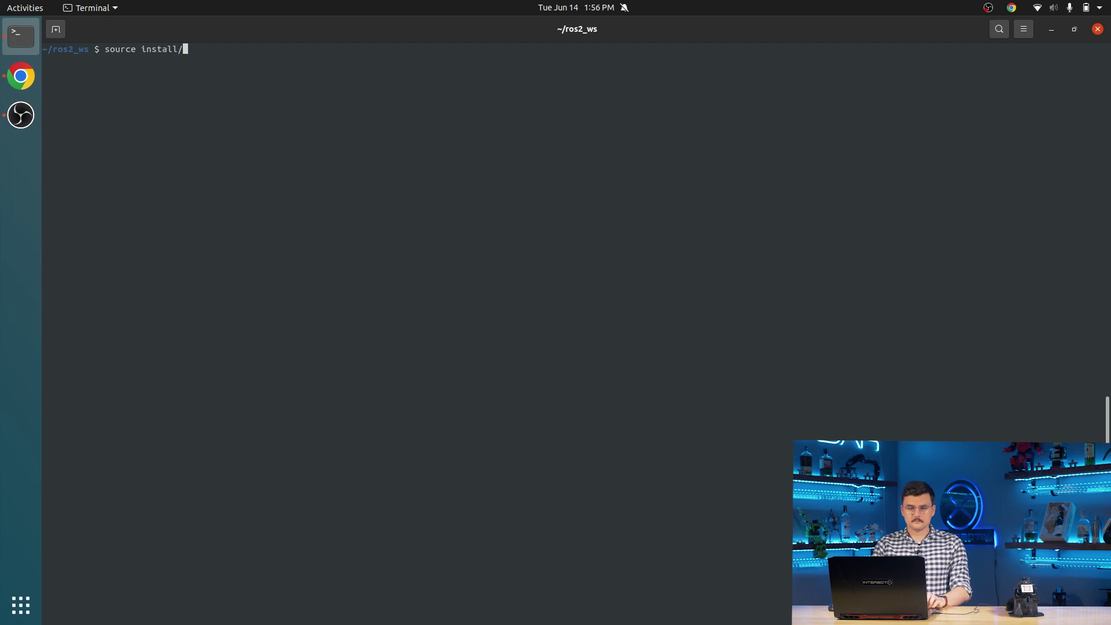
pyautogui.write('setup.bash')
pyautogui.press('Return')
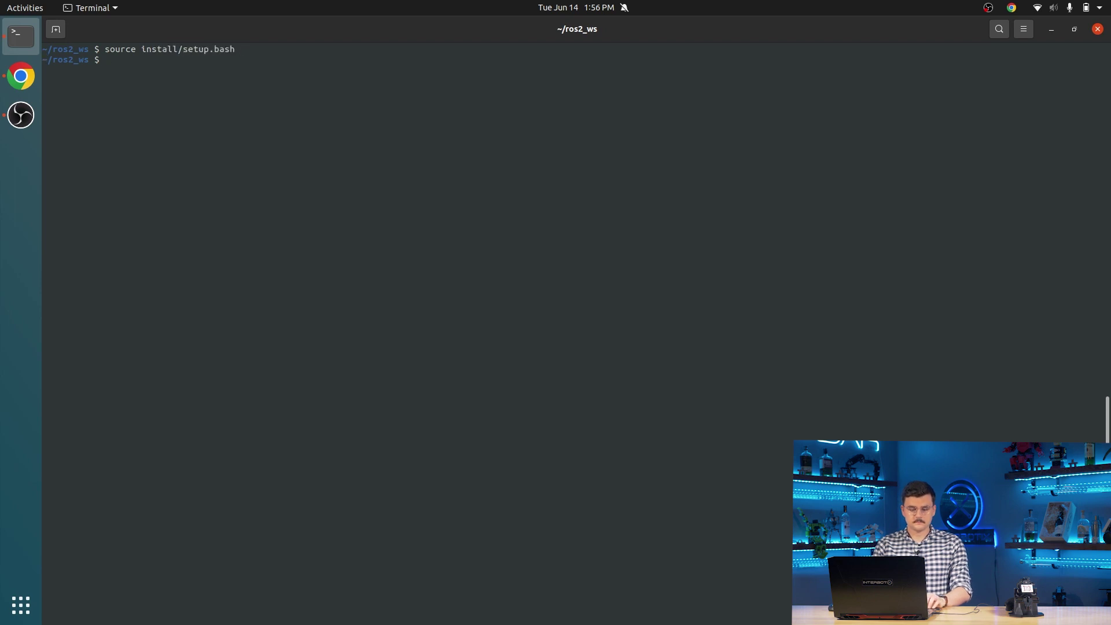
pyautogui.hotkey('ctrl', 'l')
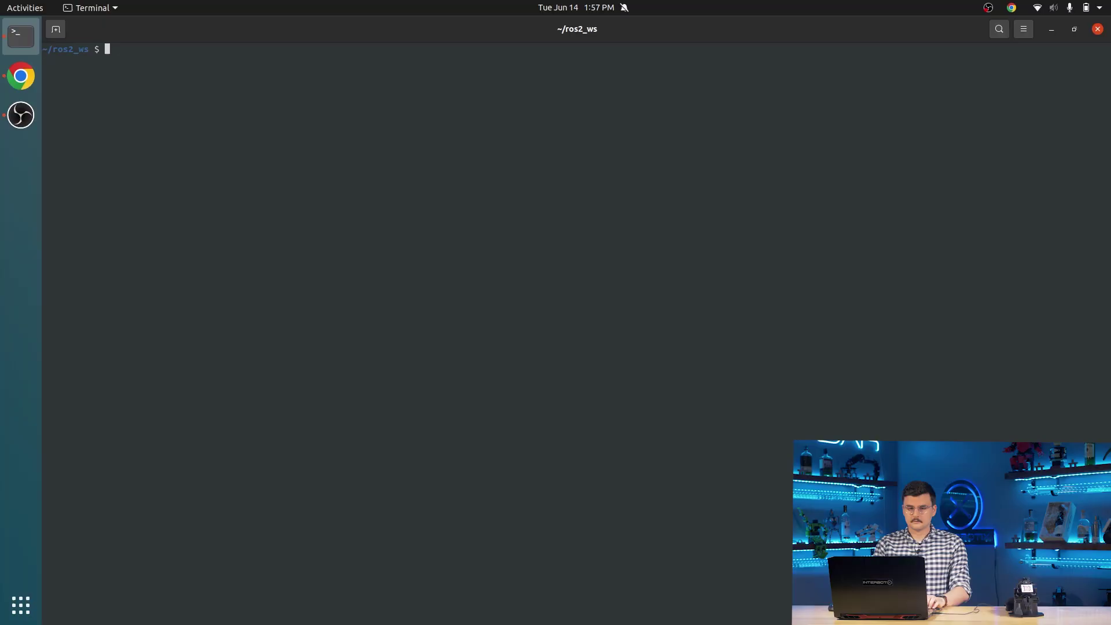
# Enter ros2 launch interbotix_xsarm_descriptions xsarm_description.launch.py using Tab completion.
pyautogui.write('ros2 launch ')
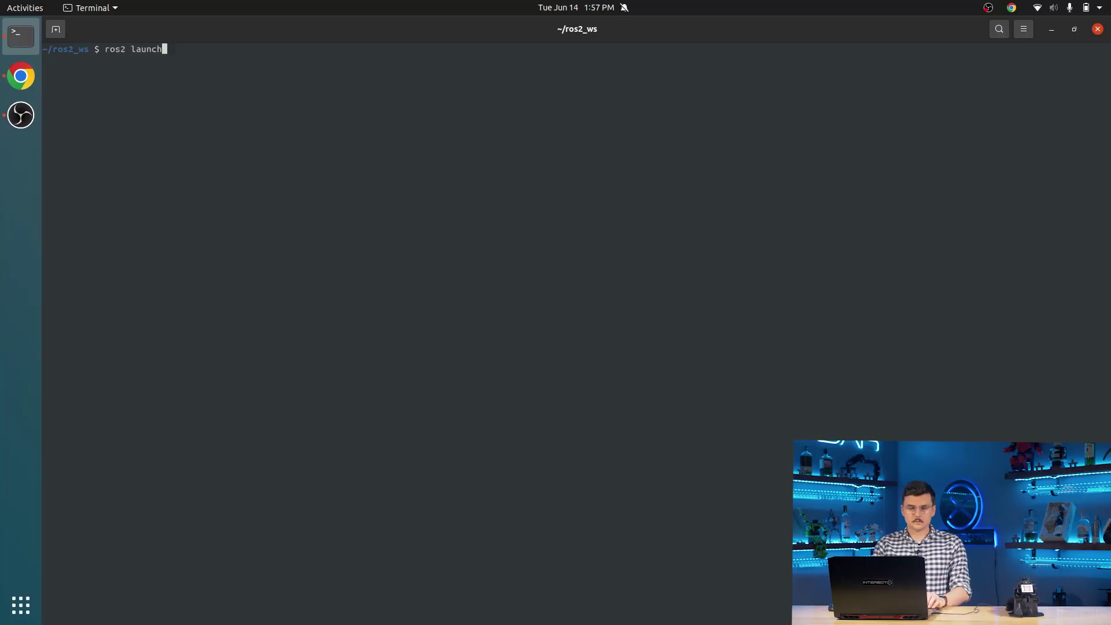
pyautogui.write('in')
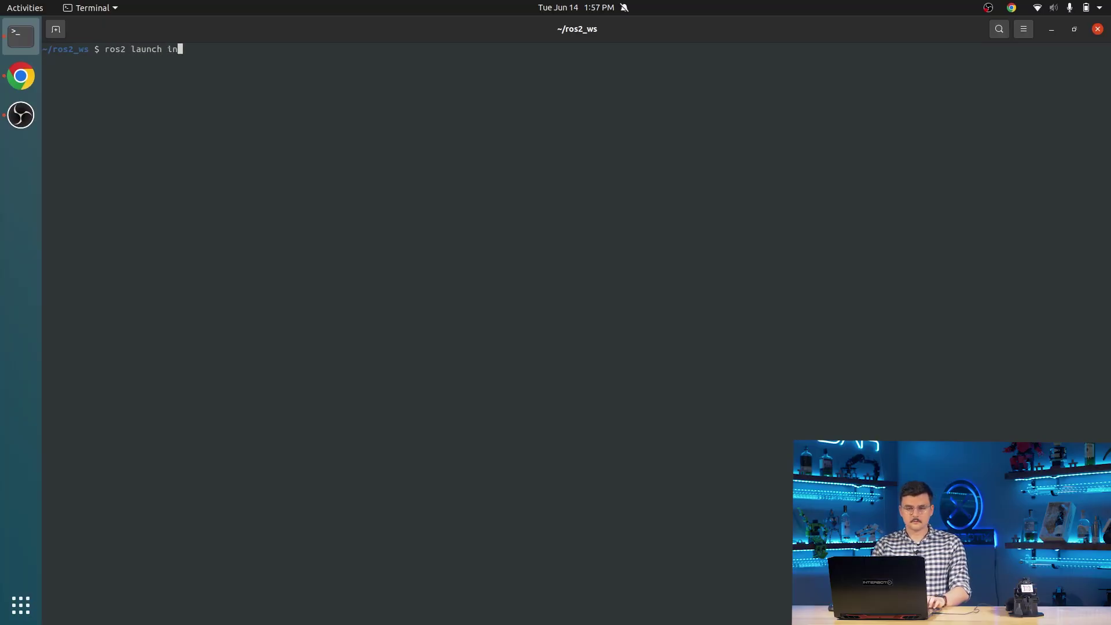
pyautogui.write('terbo')
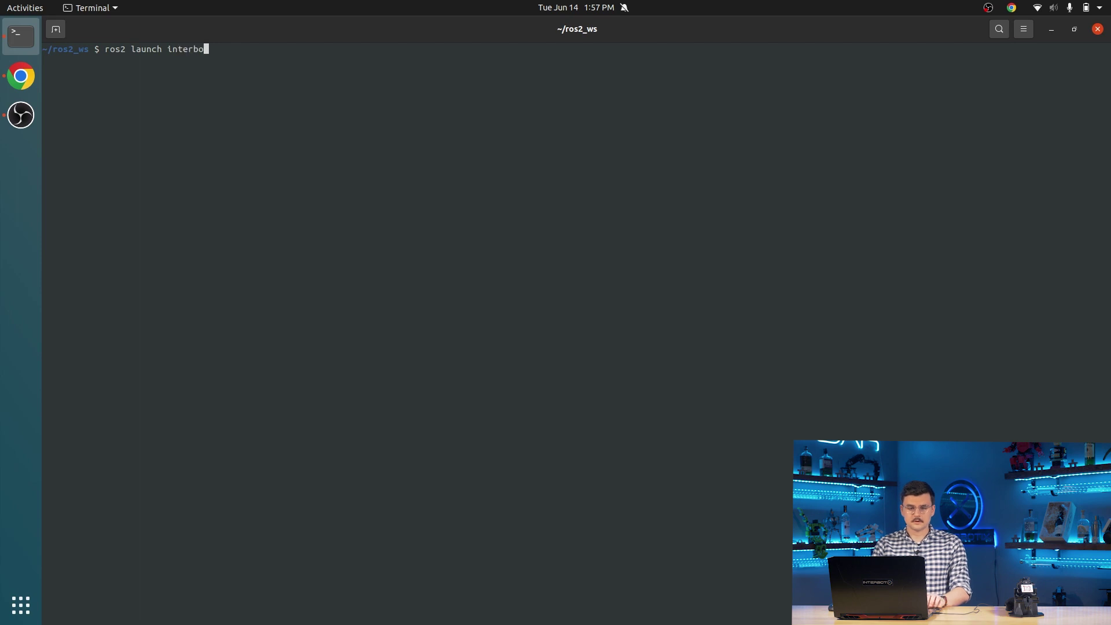
pyautogui.write('tix_xsarm_des')
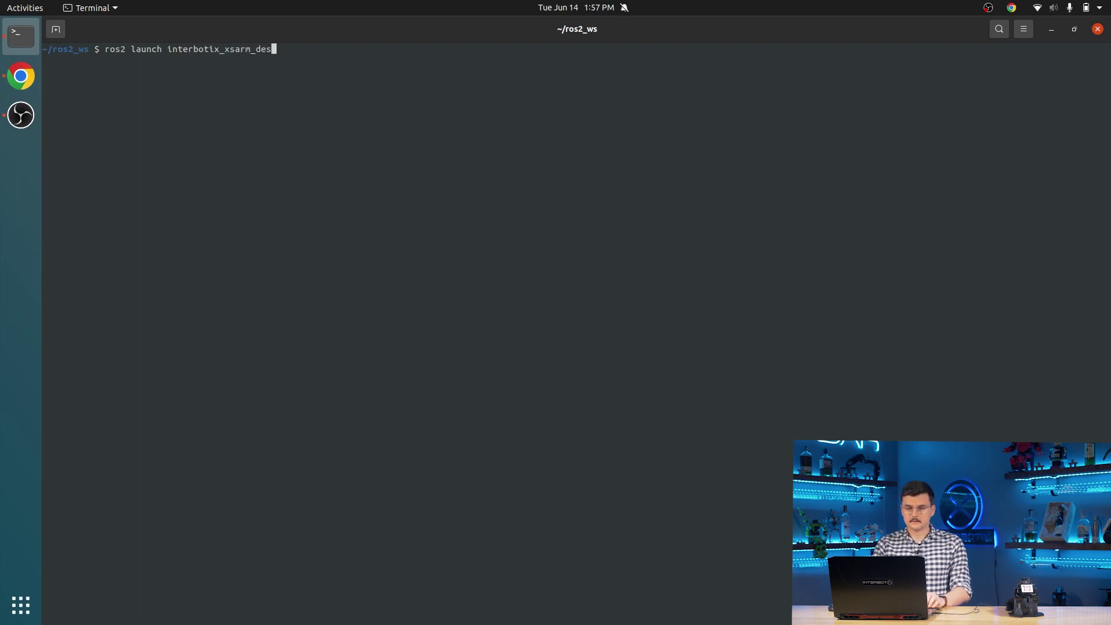
pyautogui.press('Tab')
pyautogui.write('xsa')
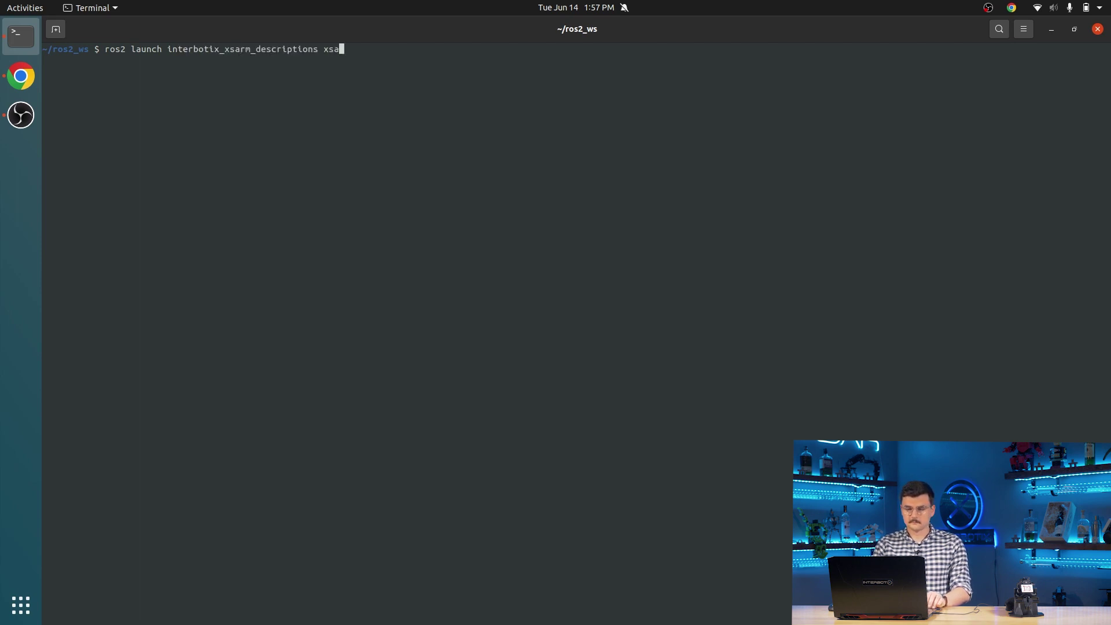
pyautogui.press('Tab')
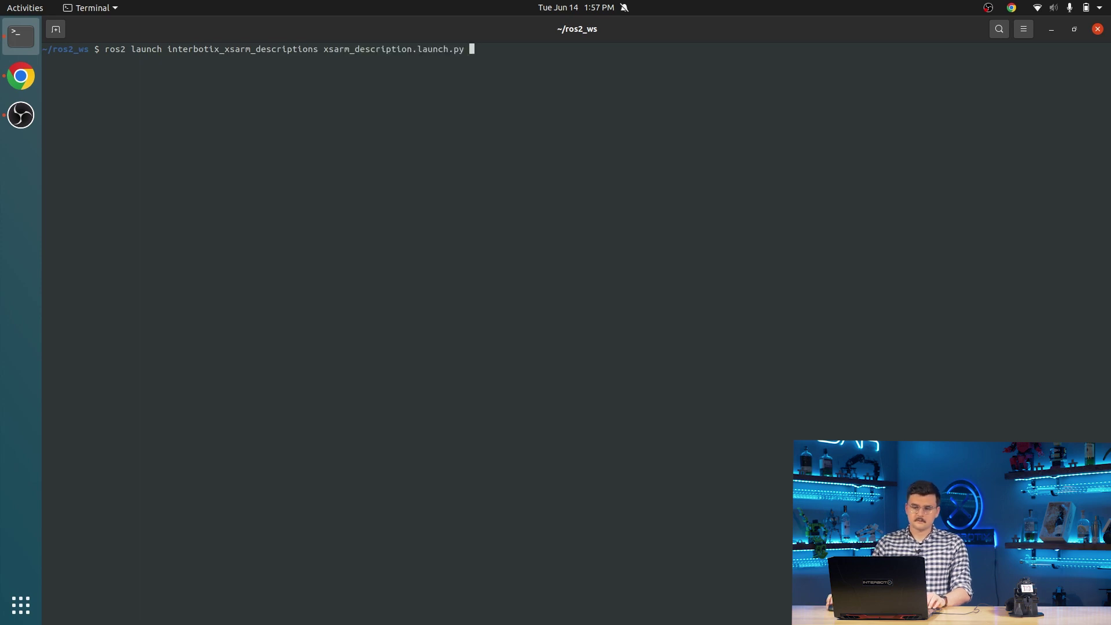
# Highlight ros2, launch, the package name and the launch file while explaining the command.
pyautogui.doubleClick(113, 51)
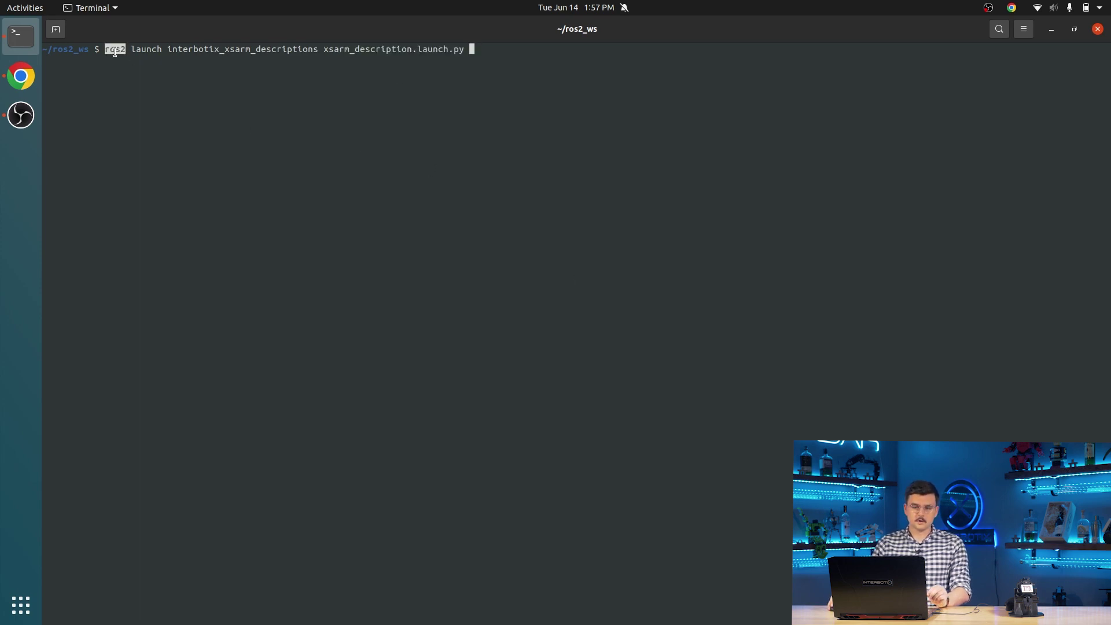
pyautogui.doubleClick(153, 51)
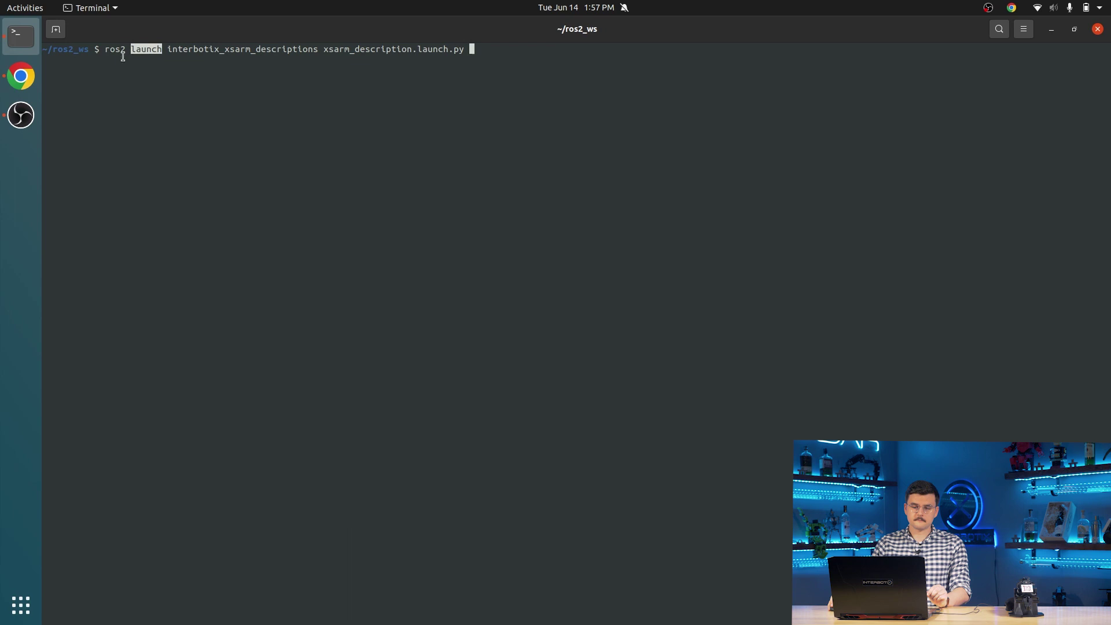
pyautogui.click(153, 57)
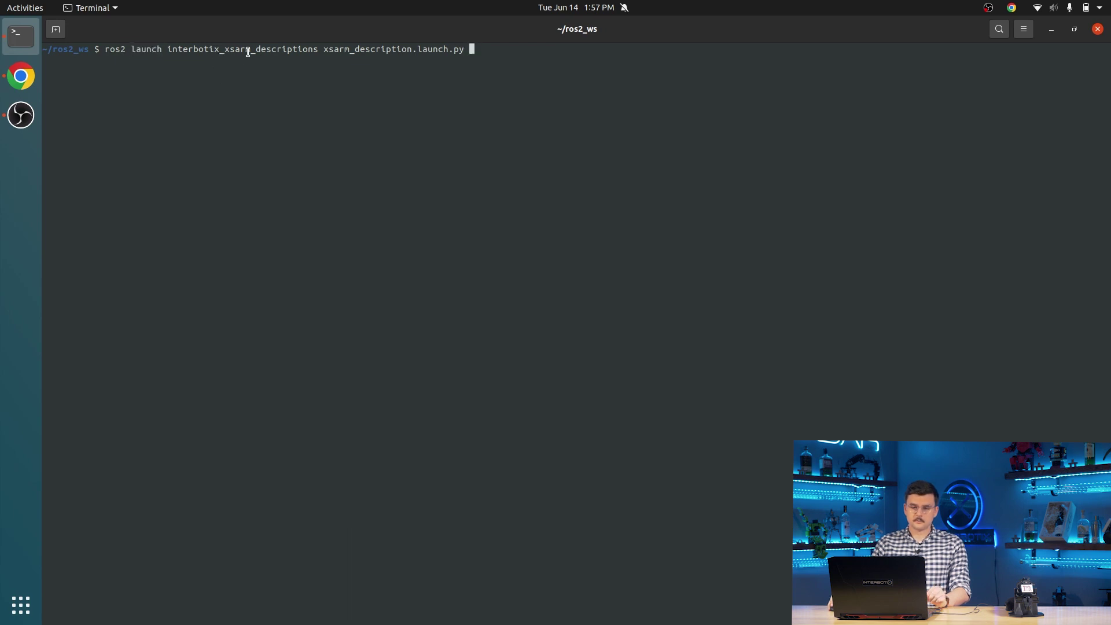
pyautogui.doubleClick(246, 51)
pyautogui.click(281, 63)
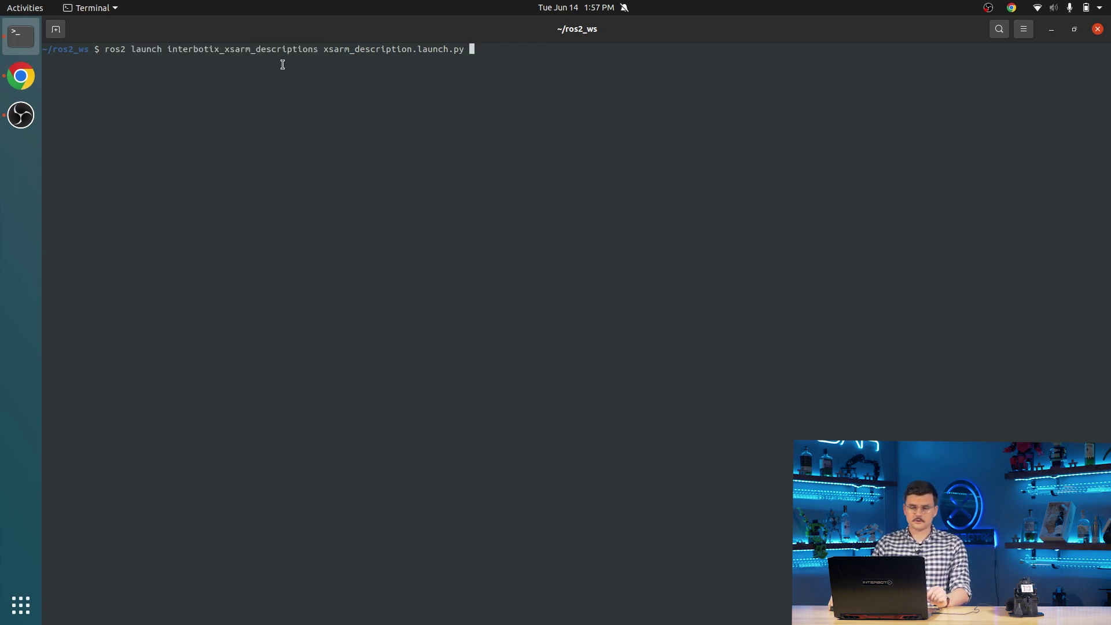
pyautogui.doubleClick(253, 50)
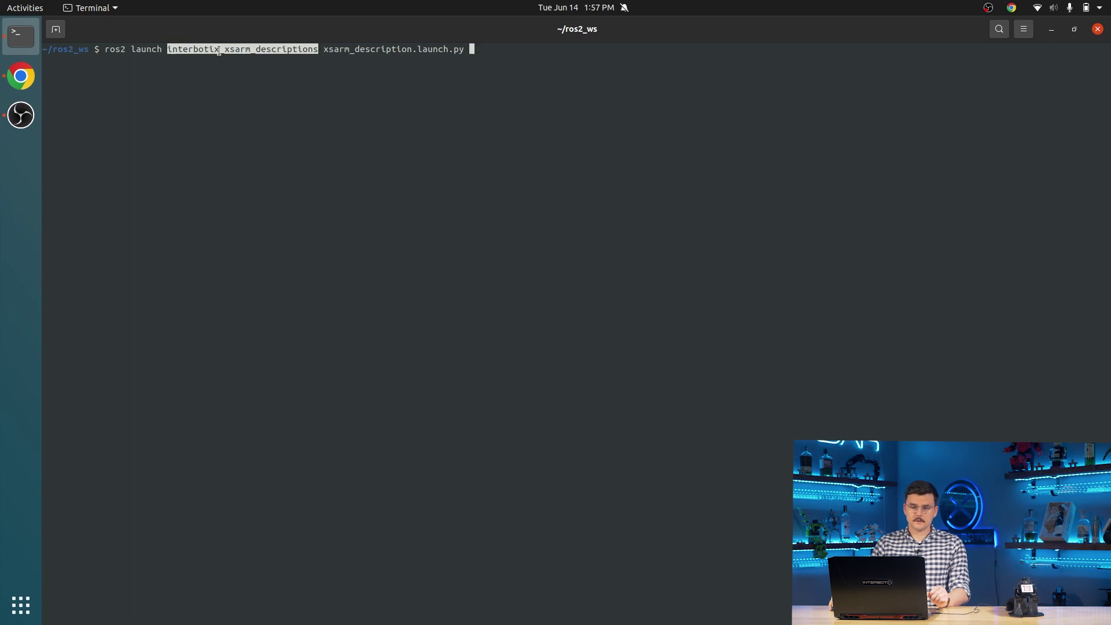
pyautogui.doubleClick(399, 49)
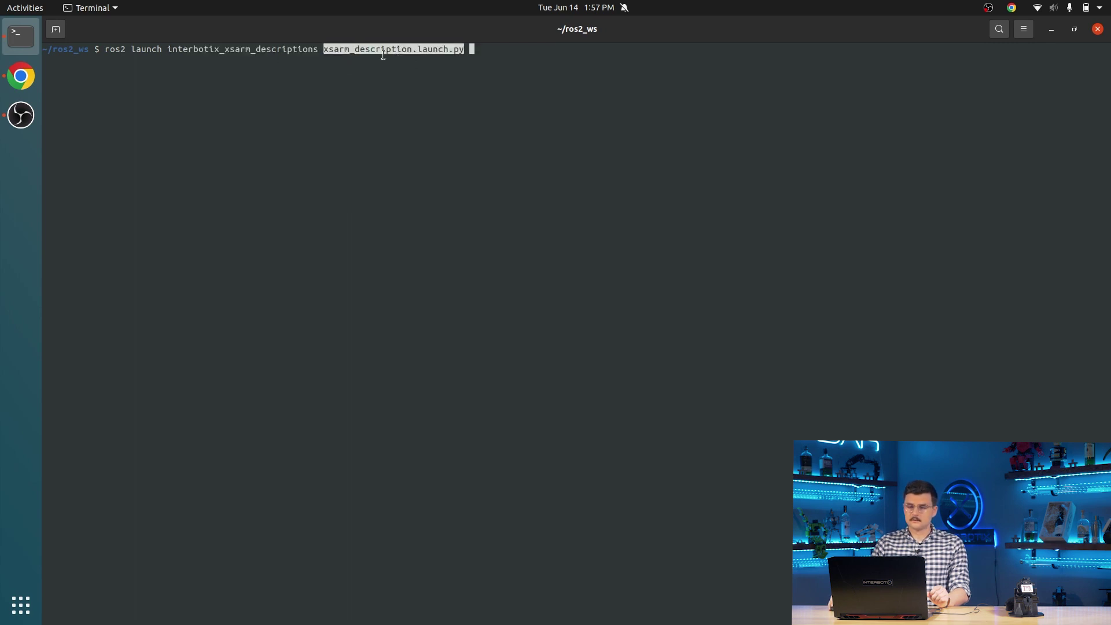
pyautogui.click(548, 61)
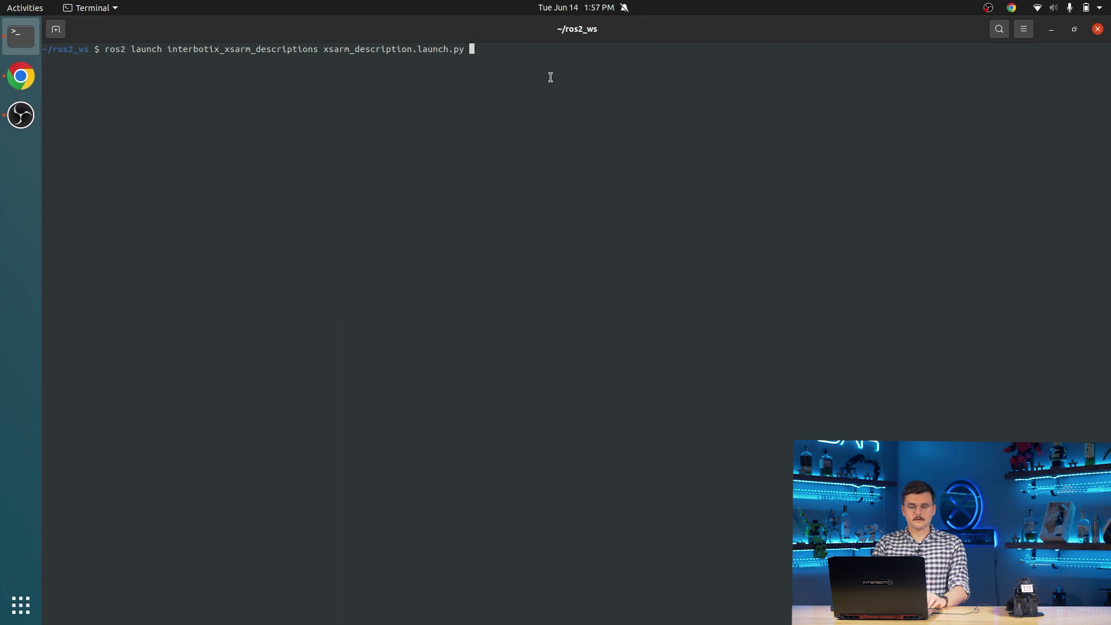
# Add robot_model:=wx200 and use_joint_pub_gui:=true copied from the notes, and run the launch.
pyautogui.write('ro')
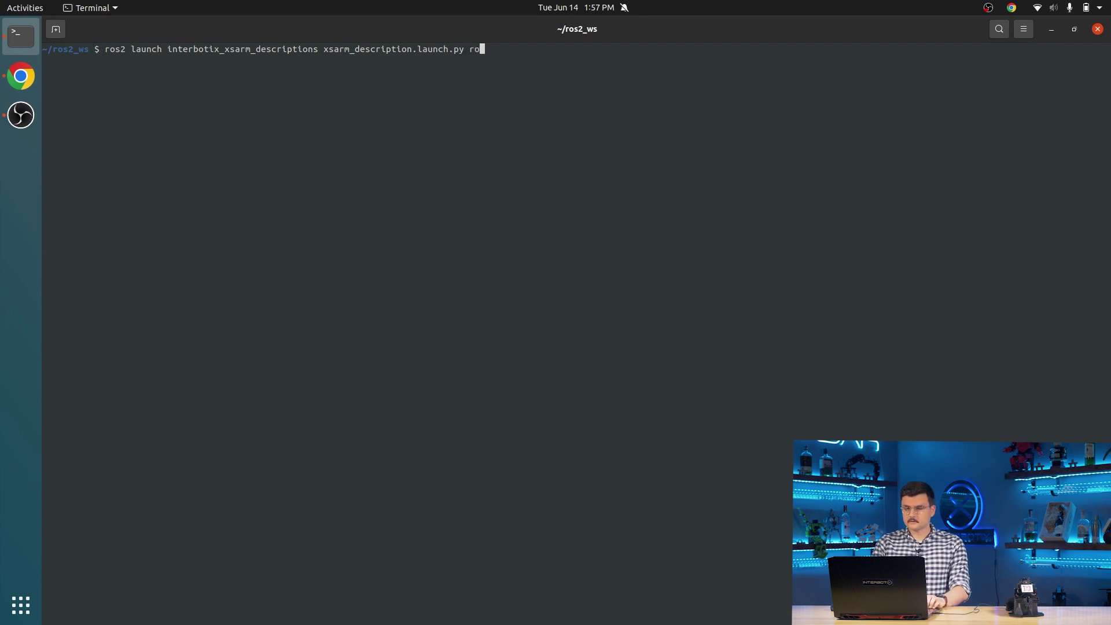
pyautogui.write('bot_model')
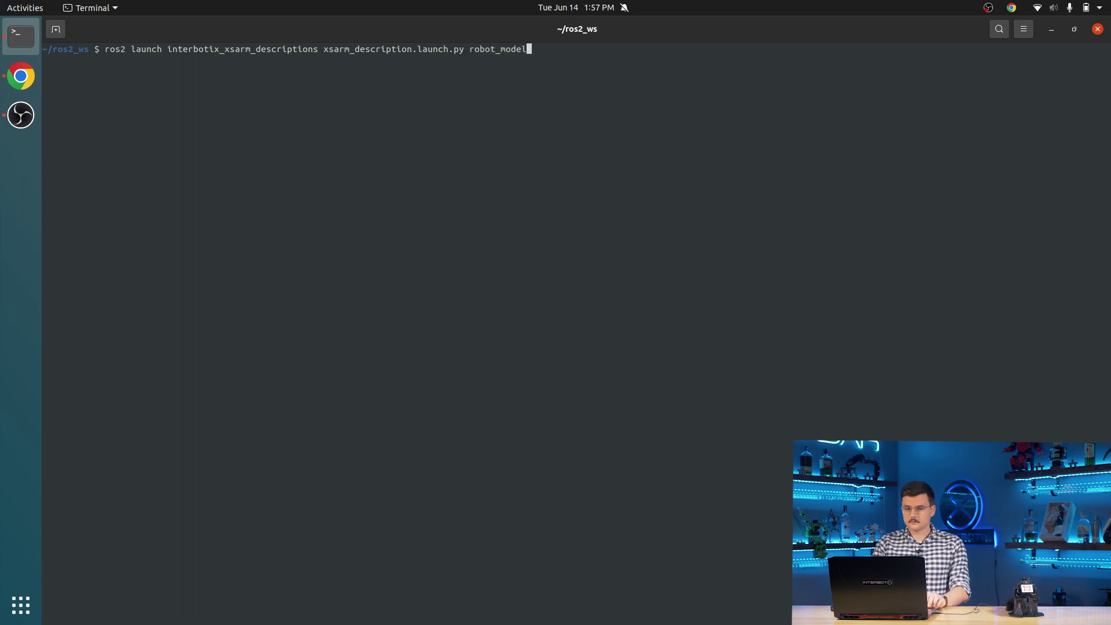
pyautogui.write(':=wx200 ')
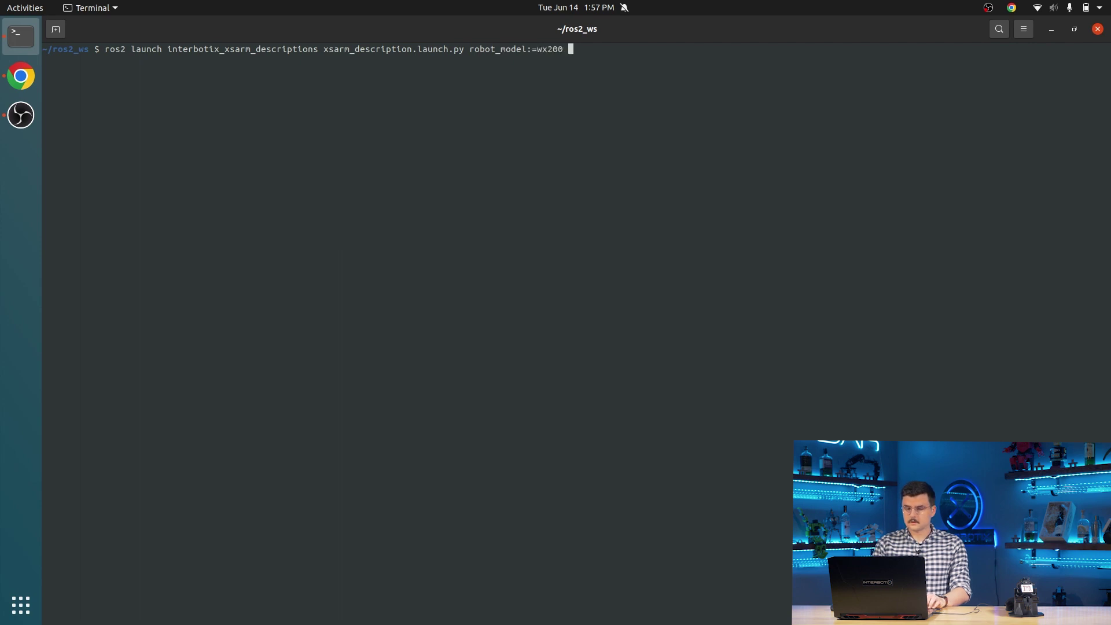
pyautogui.write('use')
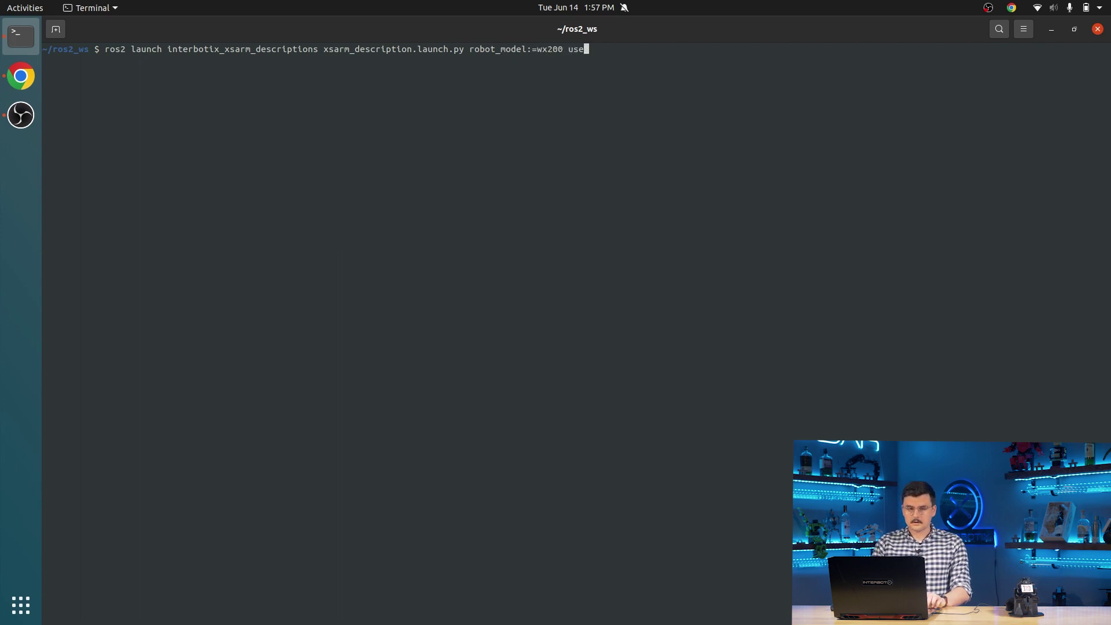
pyautogui.click(21, 75)
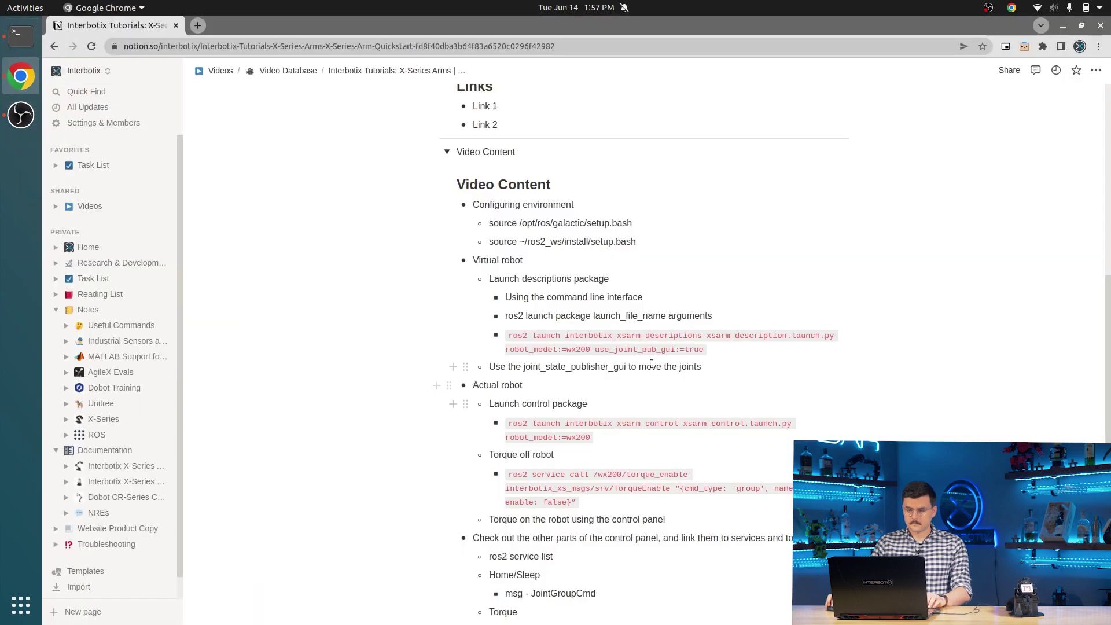
pyautogui.moveTo(595, 350); pyautogui.dragTo(714, 345)
pyautogui.hotkey('ctrl', 'c')
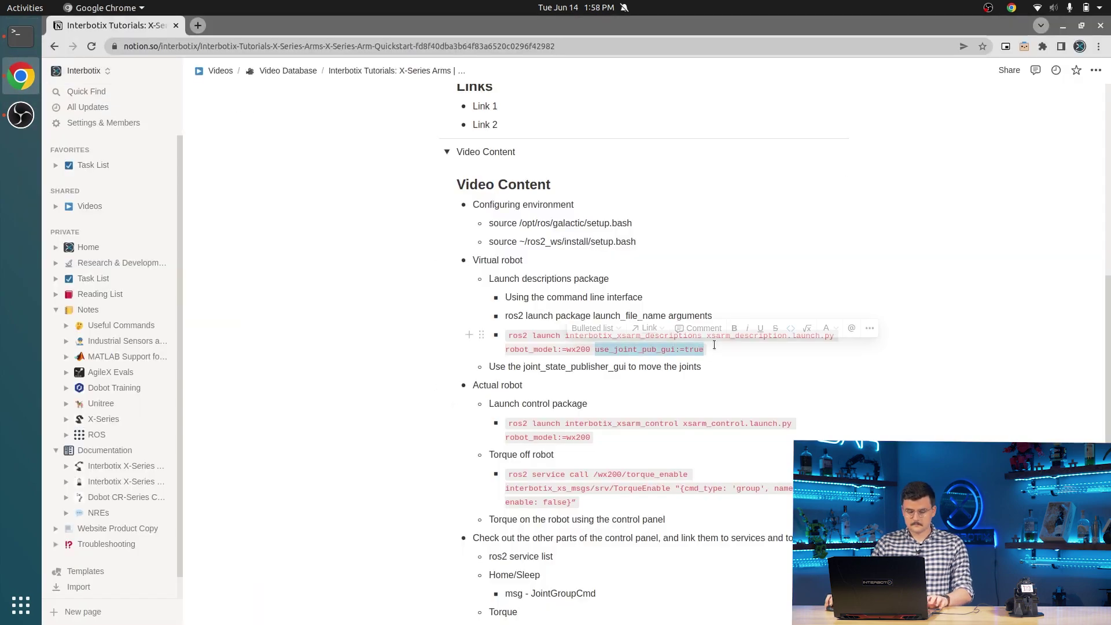
pyautogui.hotkey('alt', 'Tab')
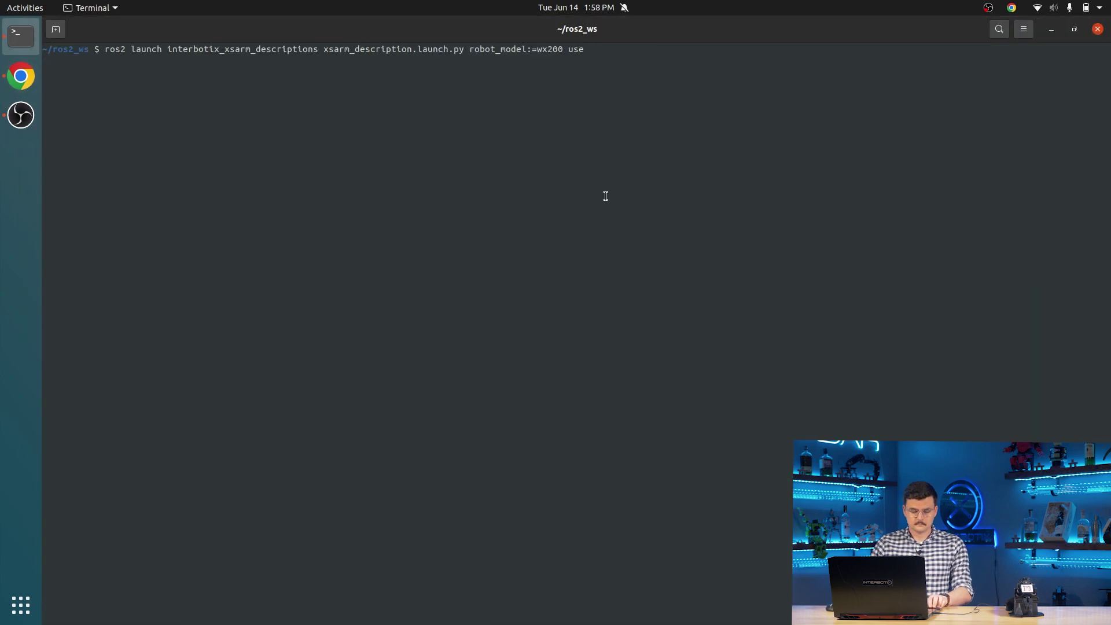
pyautogui.press('BackSpace')
pyautogui.press('BackSpace')
pyautogui.press('BackSpace')
pyautogui.hotkey('ctrl', 'shift', 'v')
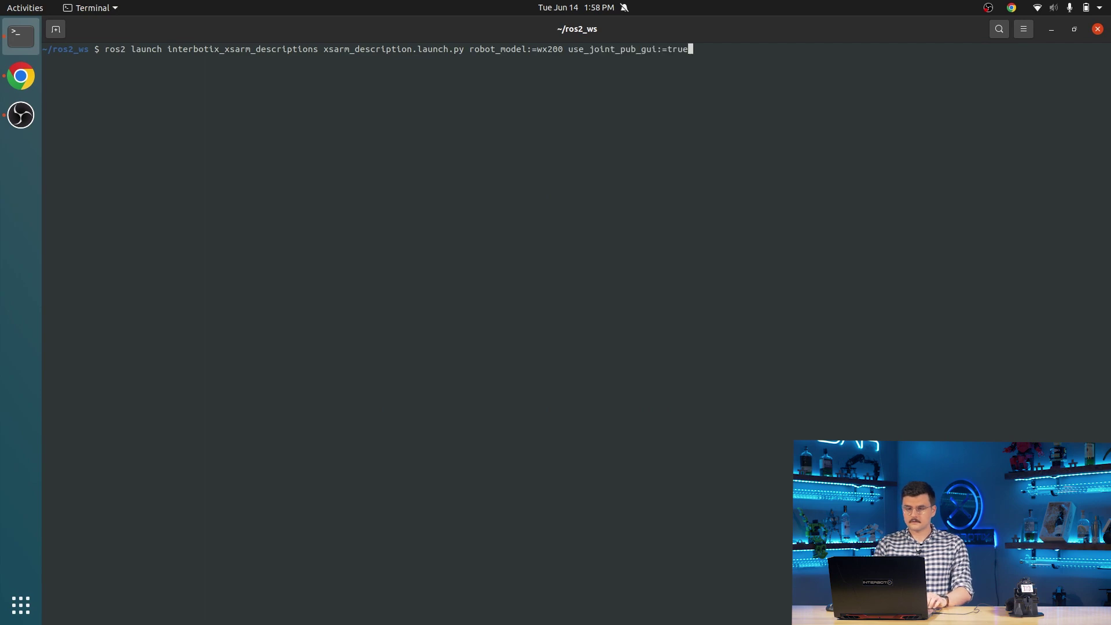
pyautogui.press('Return')
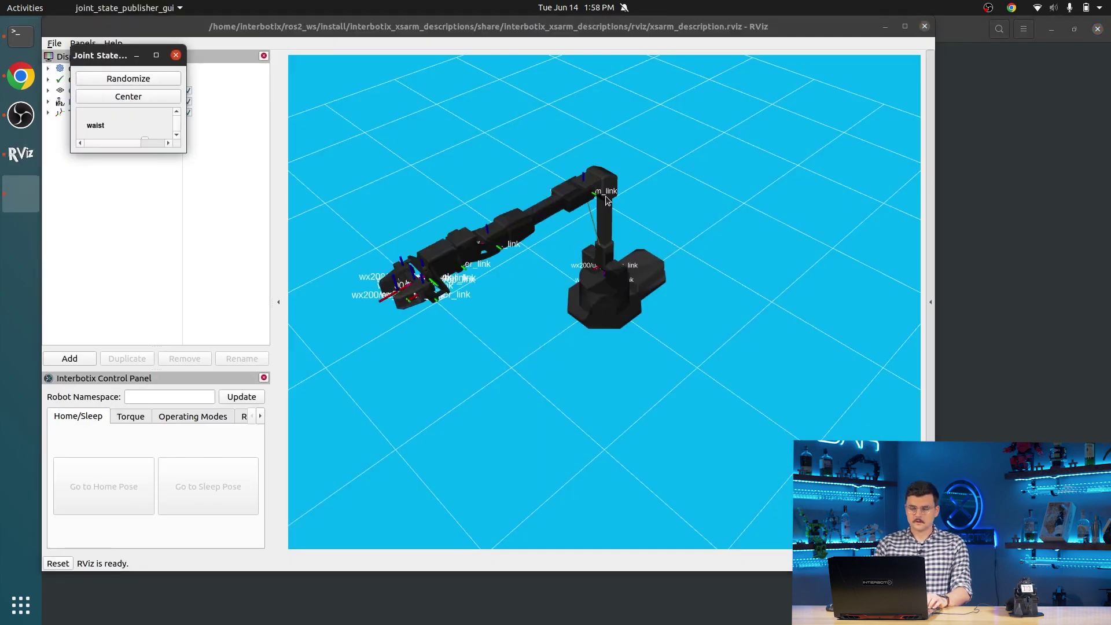
# Move and enlarge the Joint State Publisher window to show all sliders, and keep it always on top.
pyautogui.moveTo(115, 55); pyautogui.dragTo(758, 90)
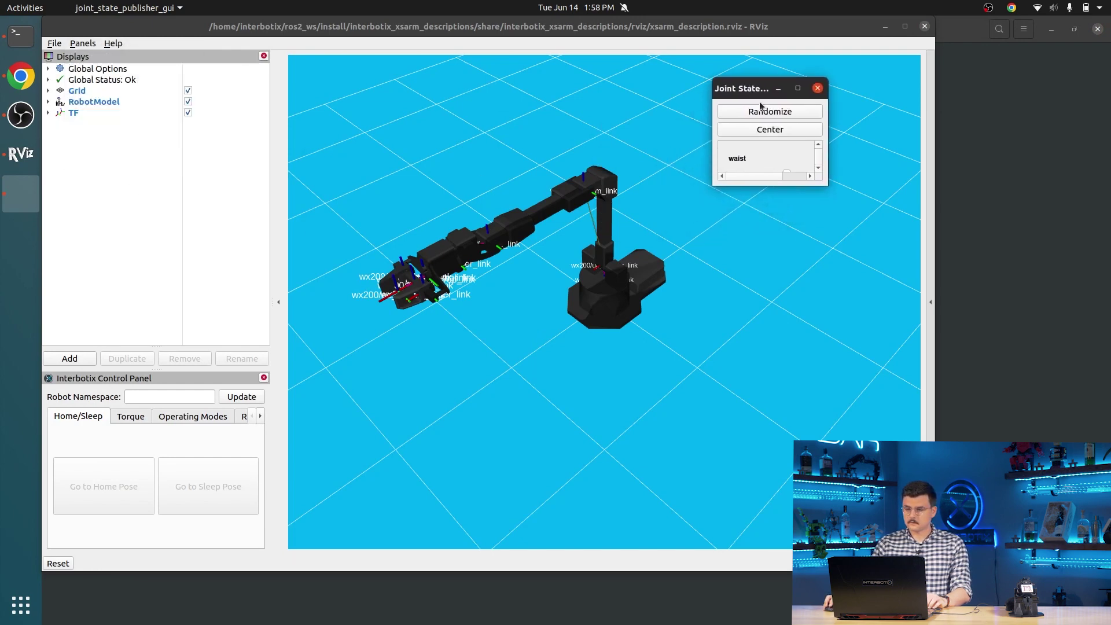
pyautogui.moveTo(827, 185); pyautogui.dragTo(878, 466)
pyautogui.moveTo(790, 91); pyautogui.dragTo(824, 62)
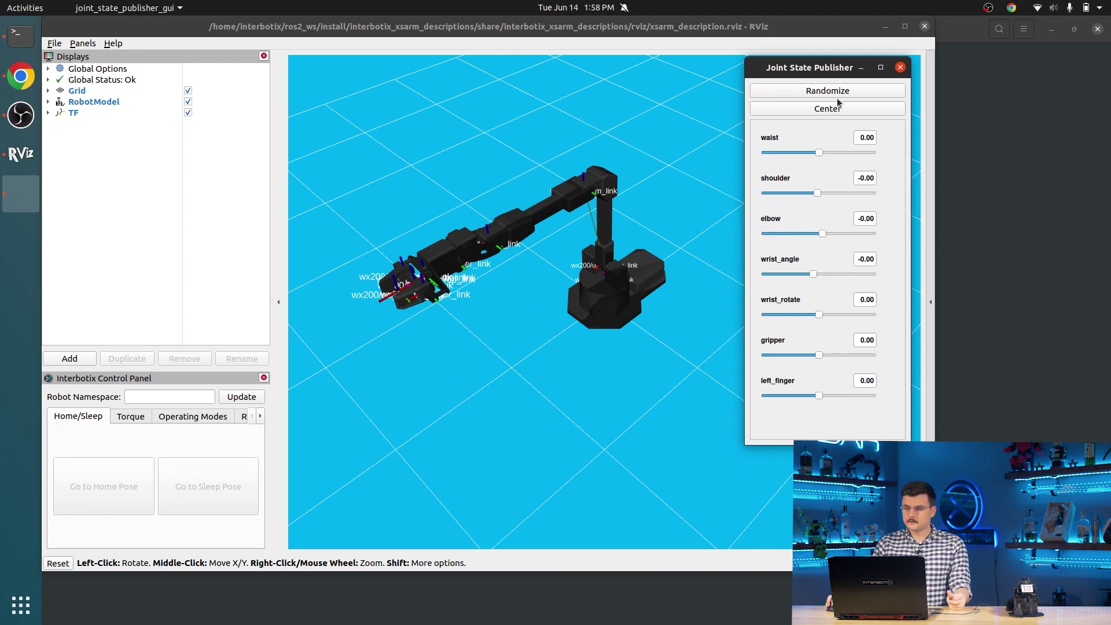
pyautogui.moveTo(797, 68); pyautogui.dragTo(981, 62)
pyautogui.rightClick(981, 61)
pyautogui.click(1004, 152)
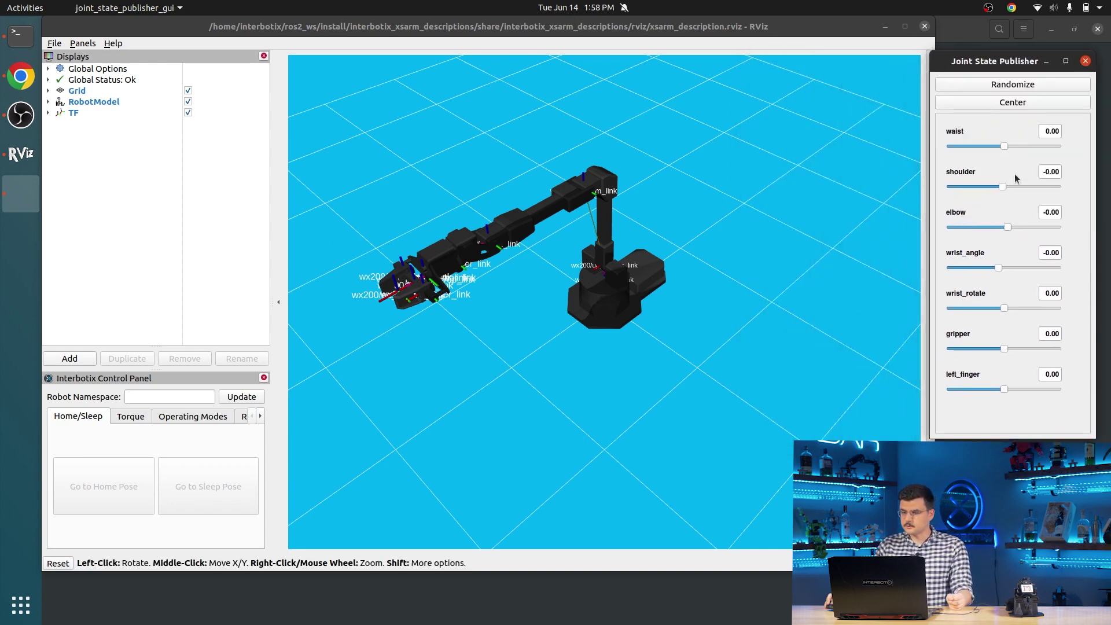
# Turn the waist joint to -0.32, randomize all joints, then center them back to zero.
pyautogui.moveTo(639, 289); pyautogui.dragTo(597, 310)
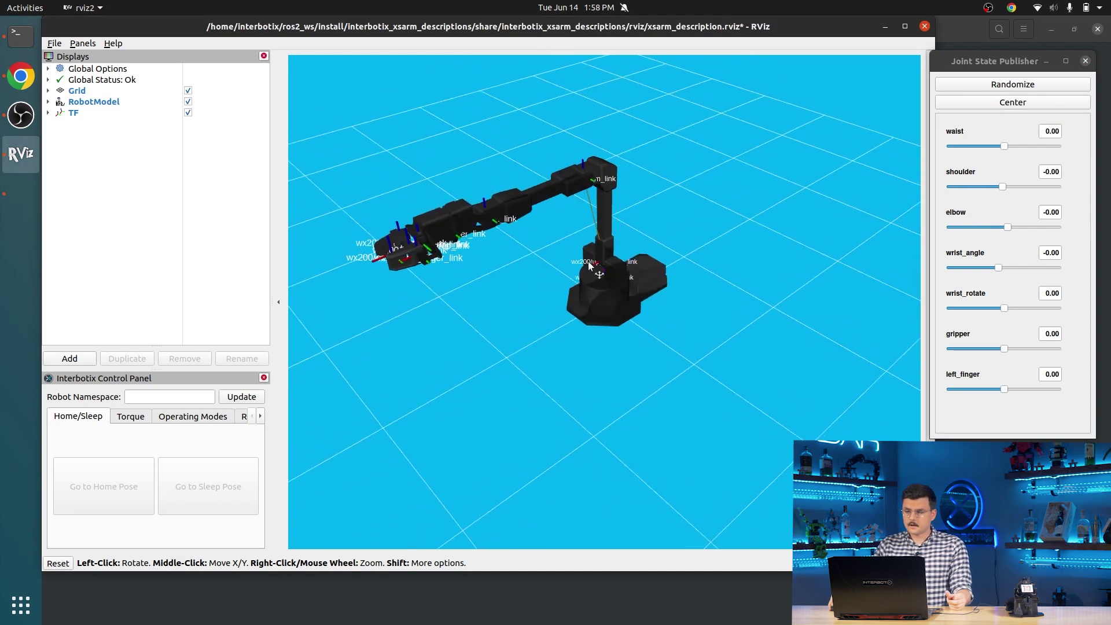
pyautogui.moveTo(1011, 62)
pyautogui.mouseDown()
pyautogui.moveTo(1011, 49)
pyautogui.moveTo(996, 51)
pyautogui.mouseUp()
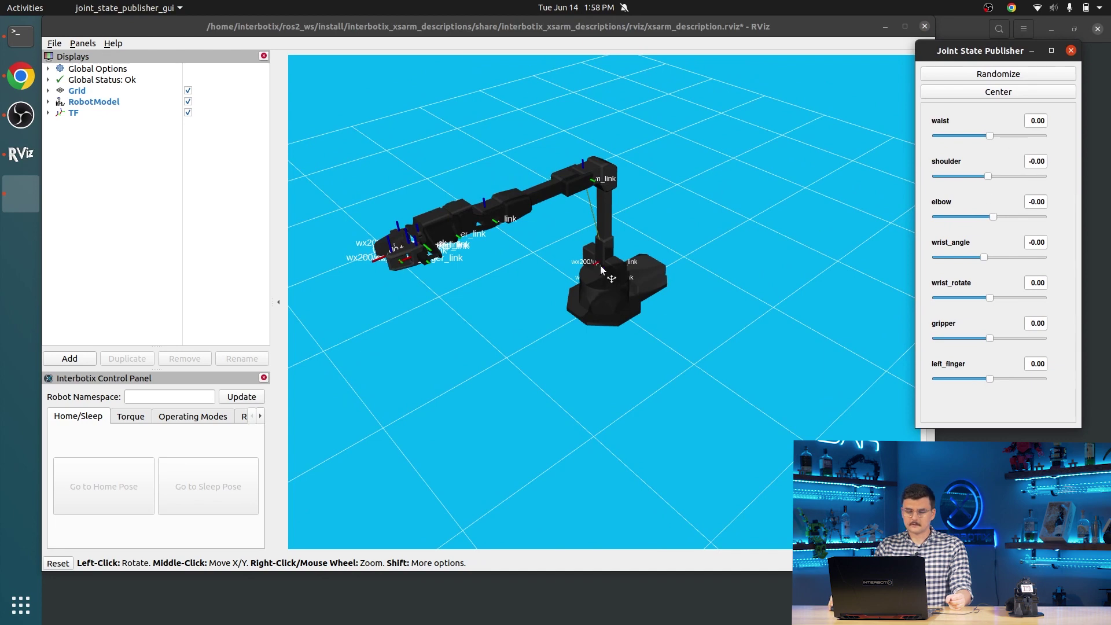
pyautogui.moveTo(607, 274)
pyautogui.mouseDown()
pyautogui.moveTo(617, 270)
pyautogui.moveTo(608, 276)
pyautogui.mouseUp()
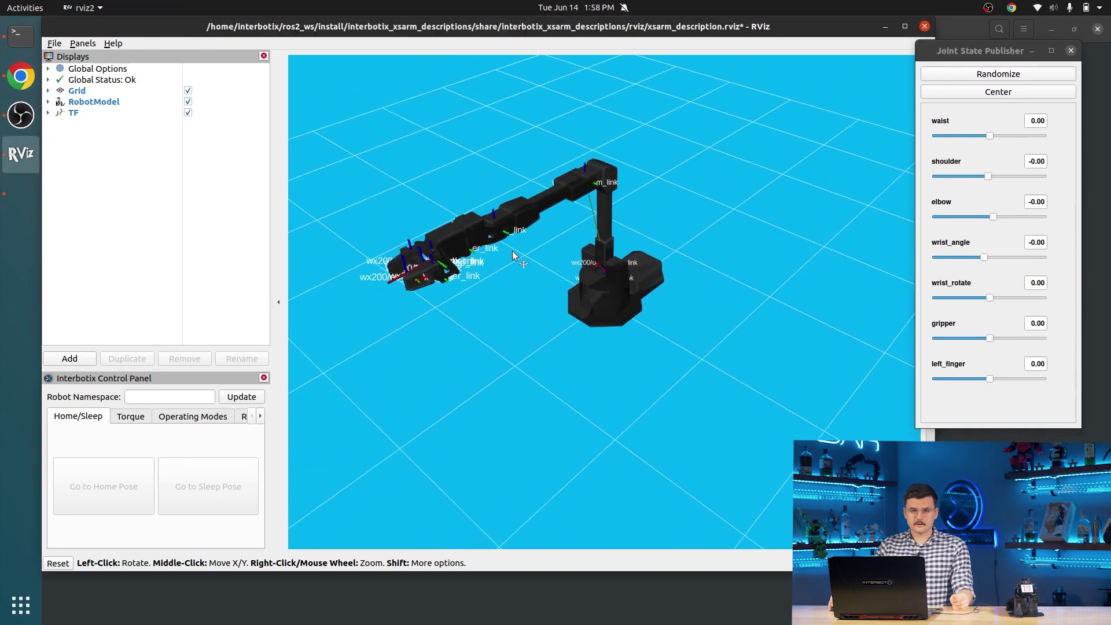
pyautogui.moveTo(990, 137); pyautogui.dragTo(983, 177)
pyautogui.click(1019, 78)
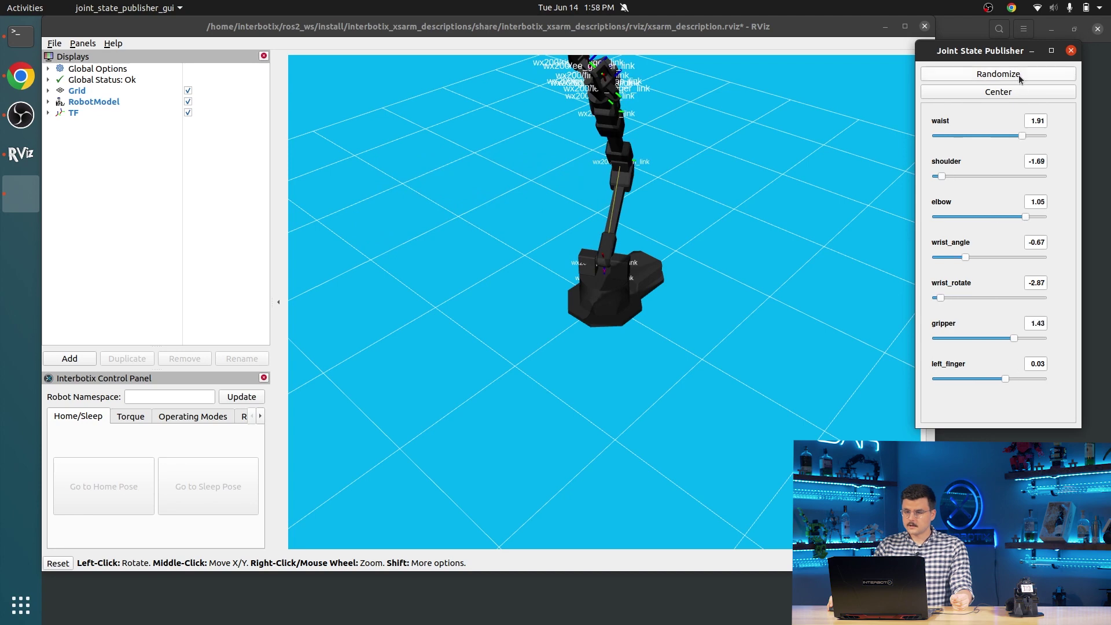
pyautogui.click(998, 91)
pyautogui.moveTo(650, 308); pyautogui.dragTo(702, 315)
# Stop the running description launch with Ctrl-C in the terminal.
pyautogui.hotkey('alt', 'Tab')
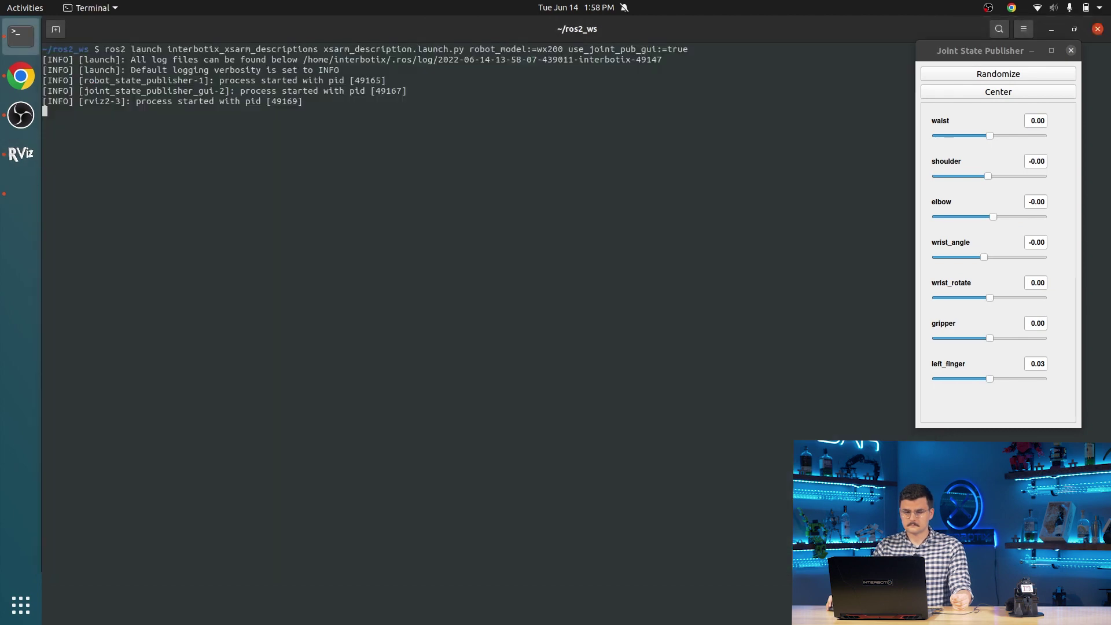
pyautogui.hotkey('ctrl', 'c')
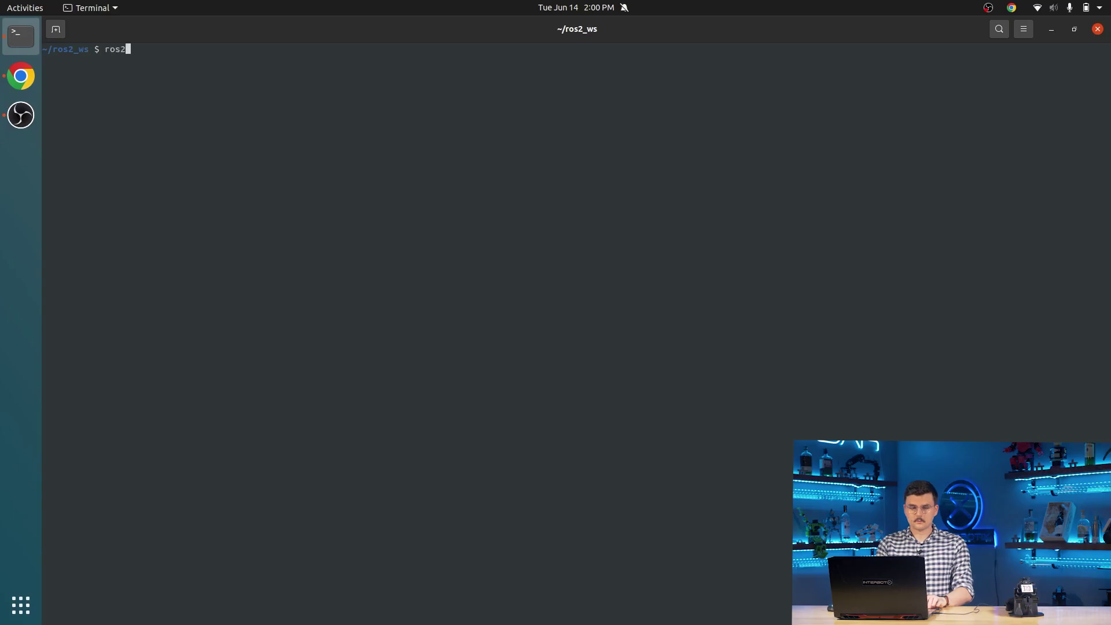
# Launch interbotix_xsarm_control xsarm_control.launch.py with robot_model:=wx200.
pyautogui.write(' launch interbo')
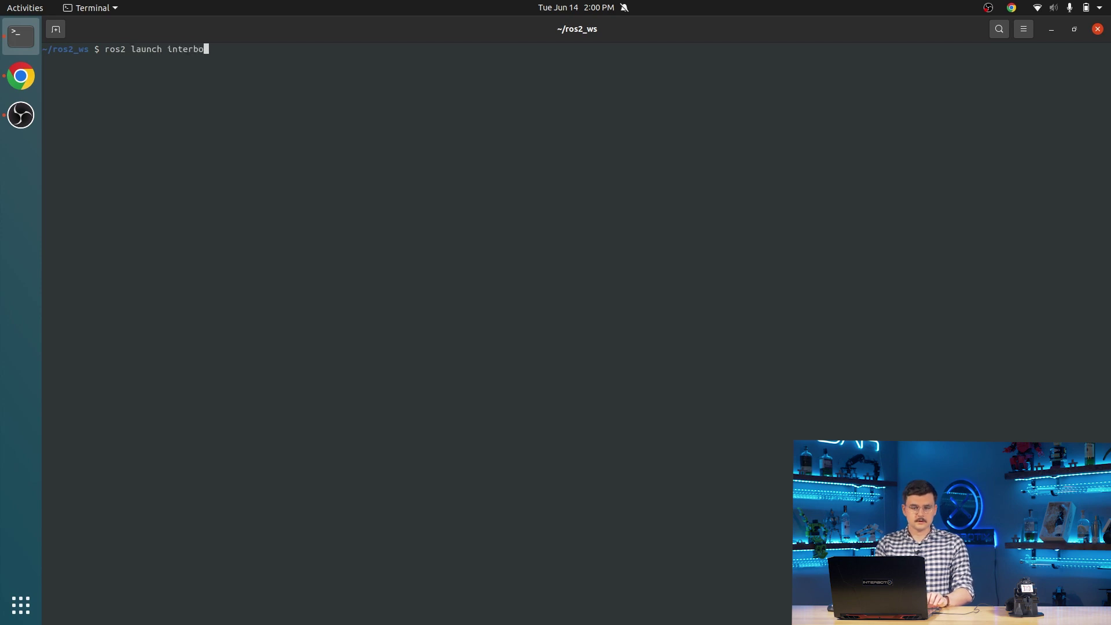
pyautogui.write('tix_xsarm_')
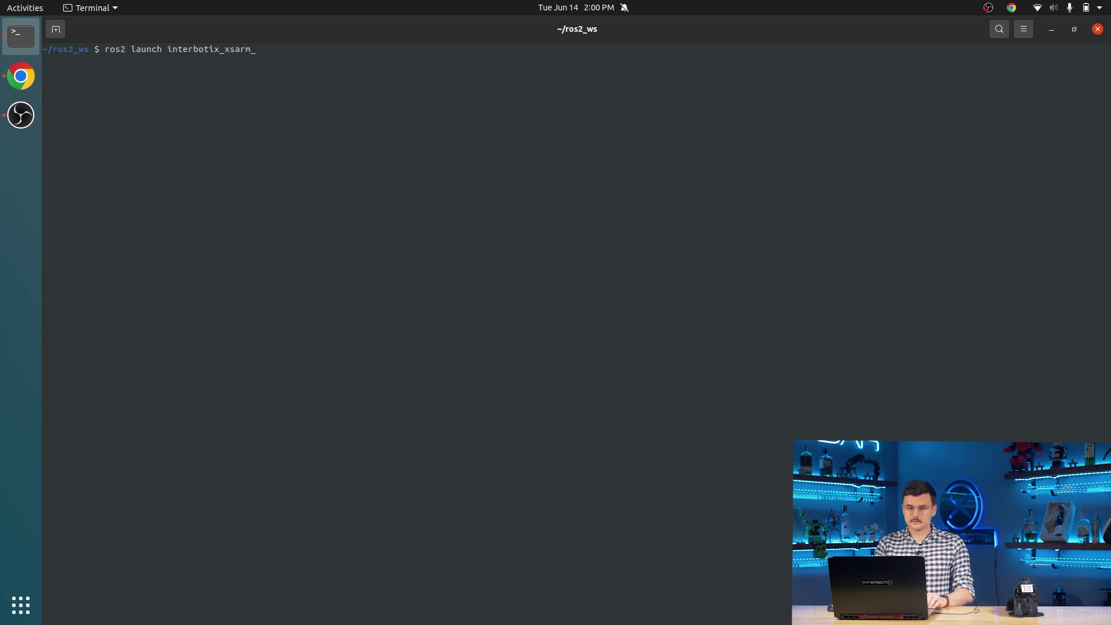
pyautogui.write('con')
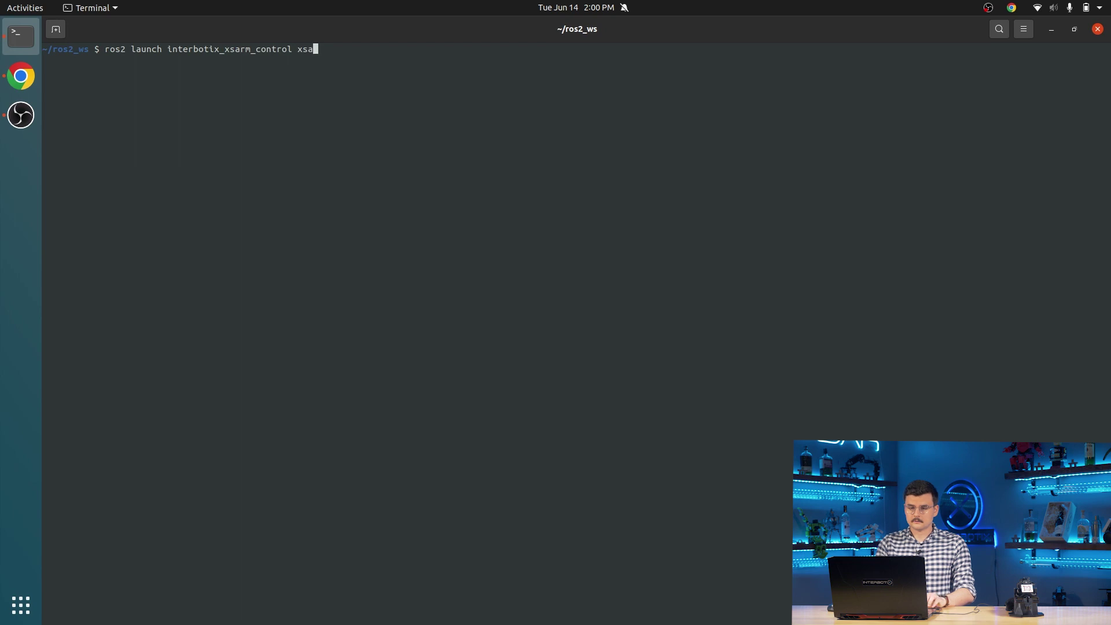
pyautogui.write('trol xsa')
pyautogui.press('Tab')
pyautogui.write('robot')
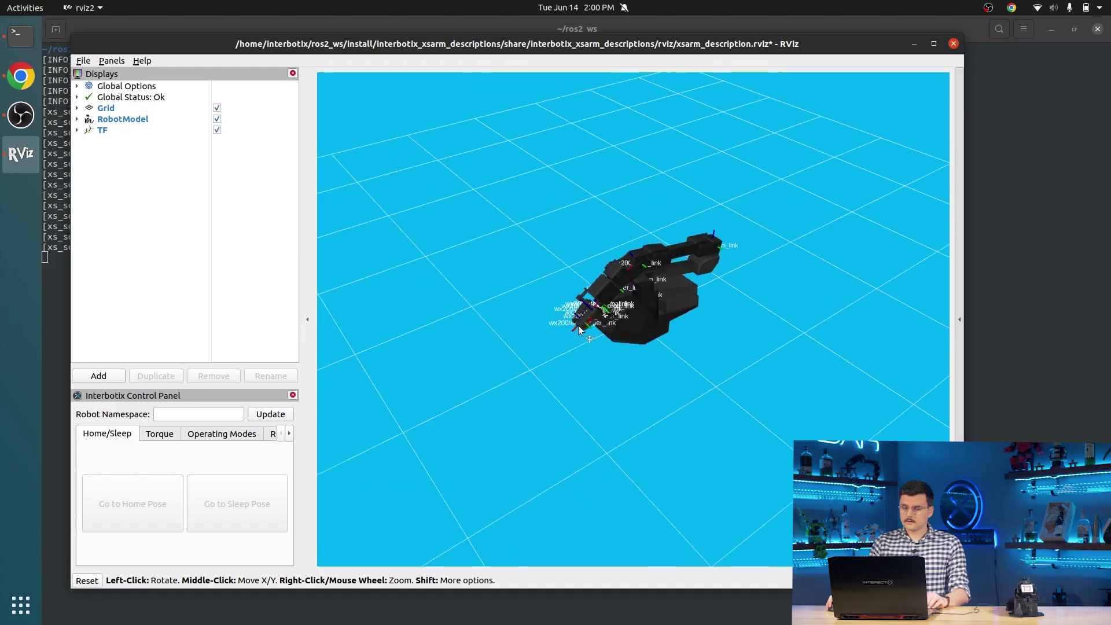
# Orbit and zoom the RViz view around the arm, then bring the launch log terminal forward.
pyautogui.moveTo(578, 325); pyautogui.dragTo(648, 261)
pyautogui.scroll(3, 653, 341)
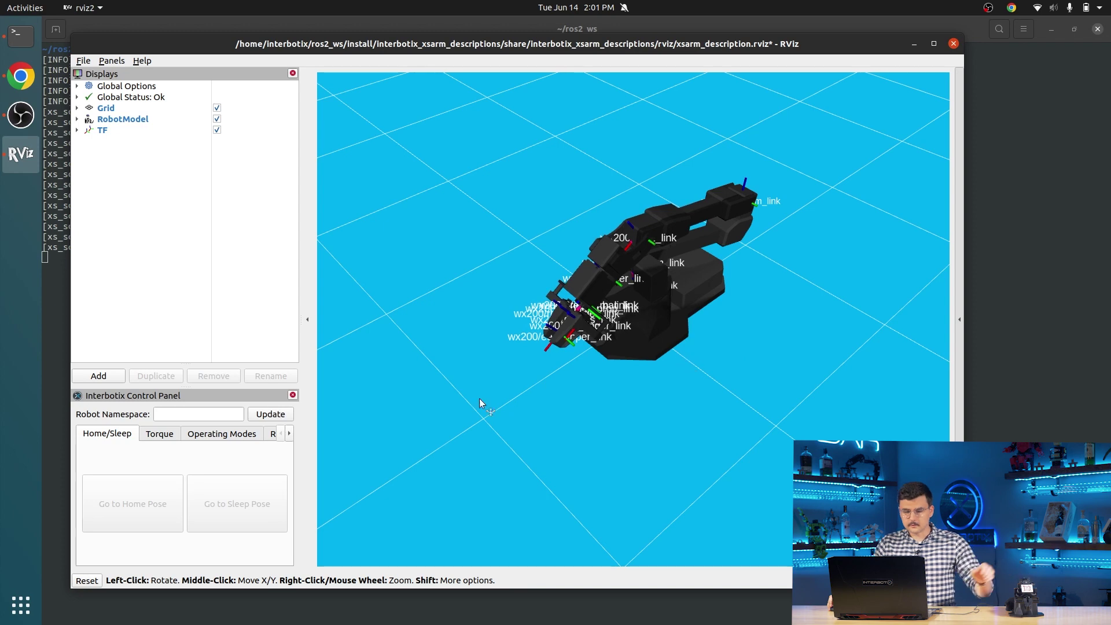
pyautogui.click(1019, 139)
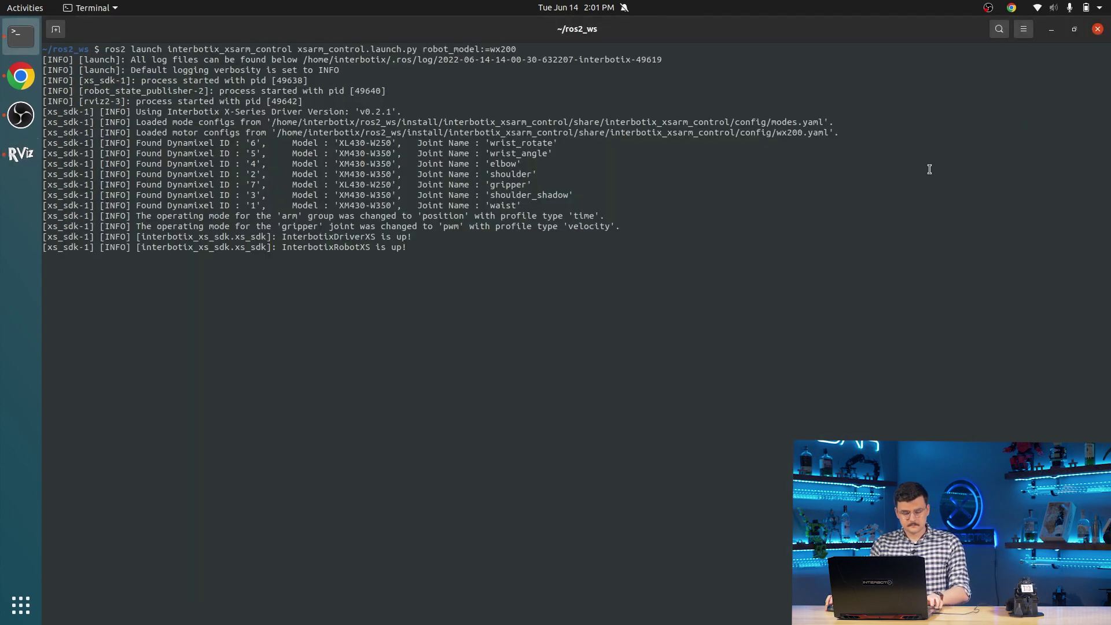
# Open a second terminal tab, source install/setup.bash, and clear the screen.
pyautogui.hotkey('ctrl', 'shift', 't')
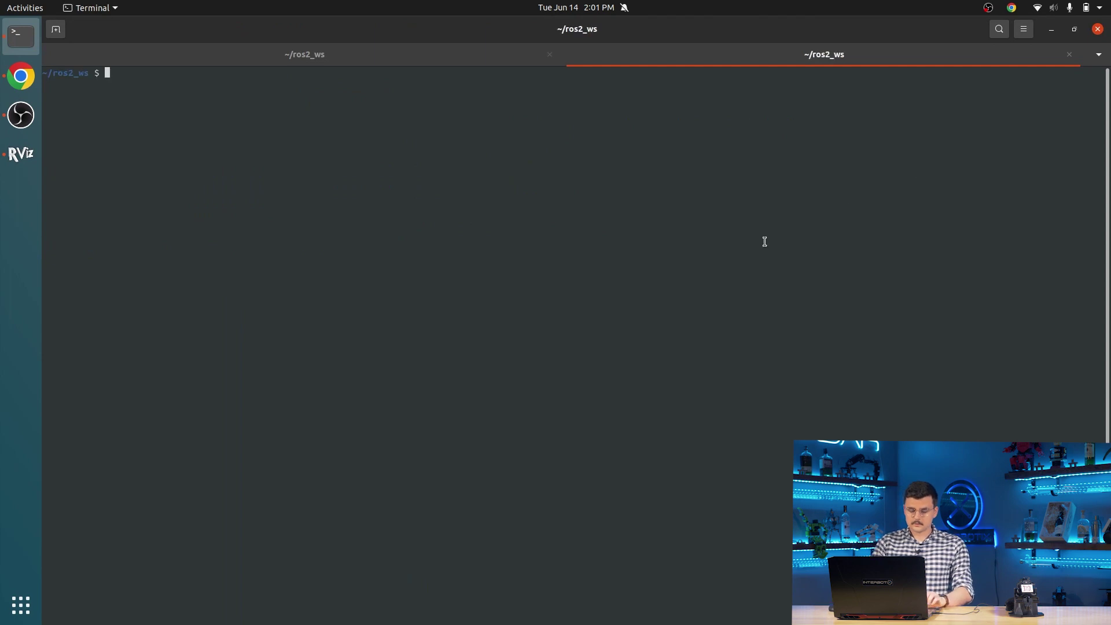
pyautogui.write('. inst')
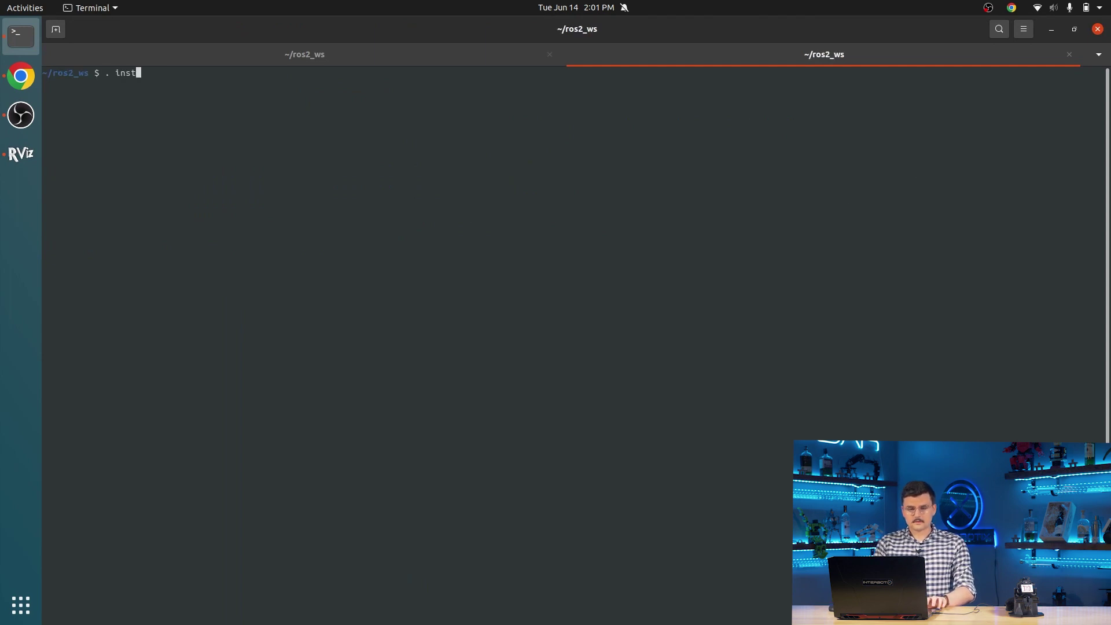
pyautogui.write('all/setup.b')
pyautogui.press('Tab')
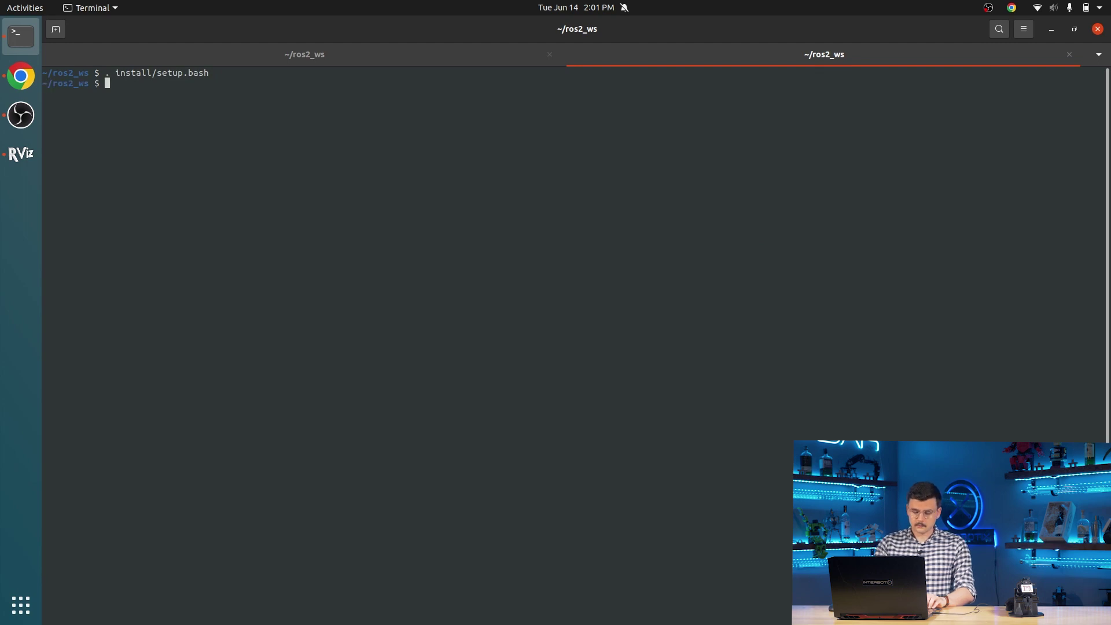
pyautogui.hotkey('ctrl', 'l')
# Run ros2 service list to show the available /wx200 services.
pyautogui.write('ros2')
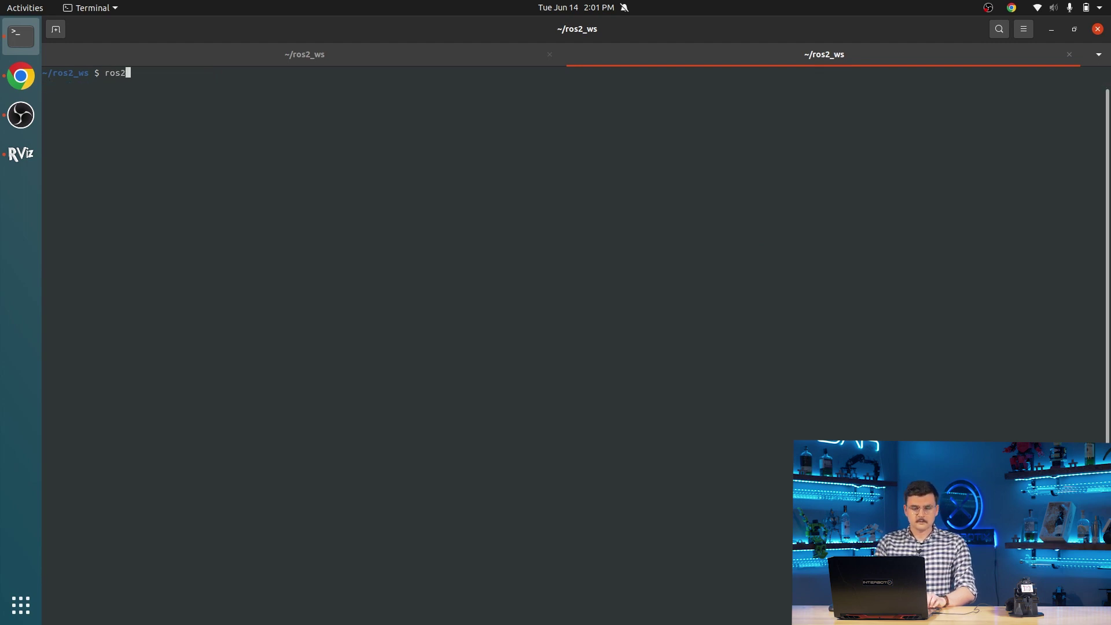
pyautogui.write(' ser')
pyautogui.press('Tab')
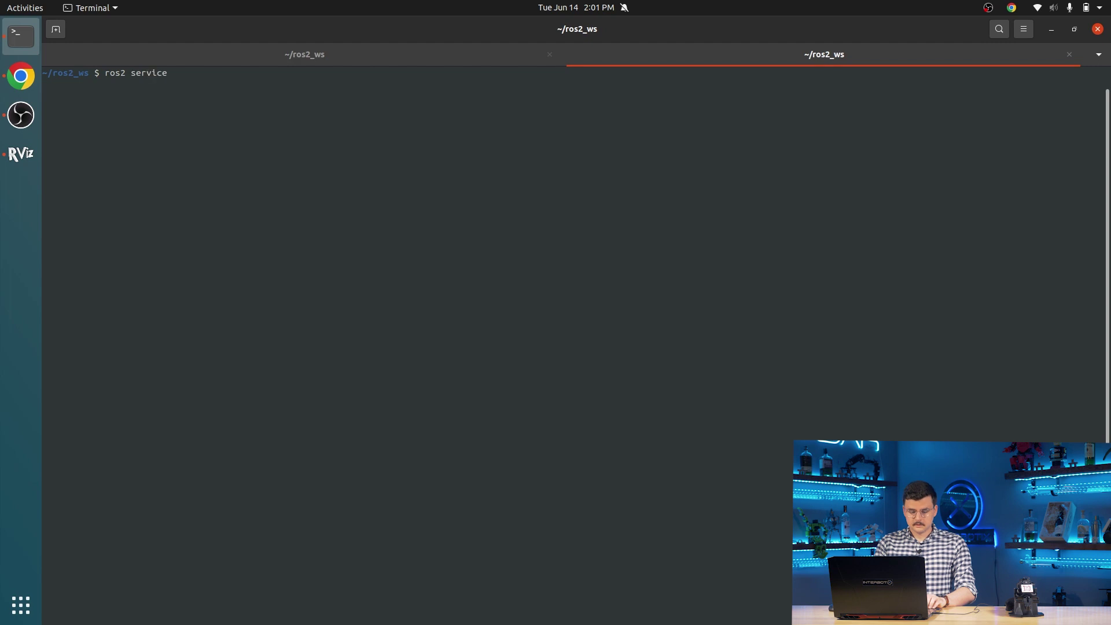
pyautogui.write('list')
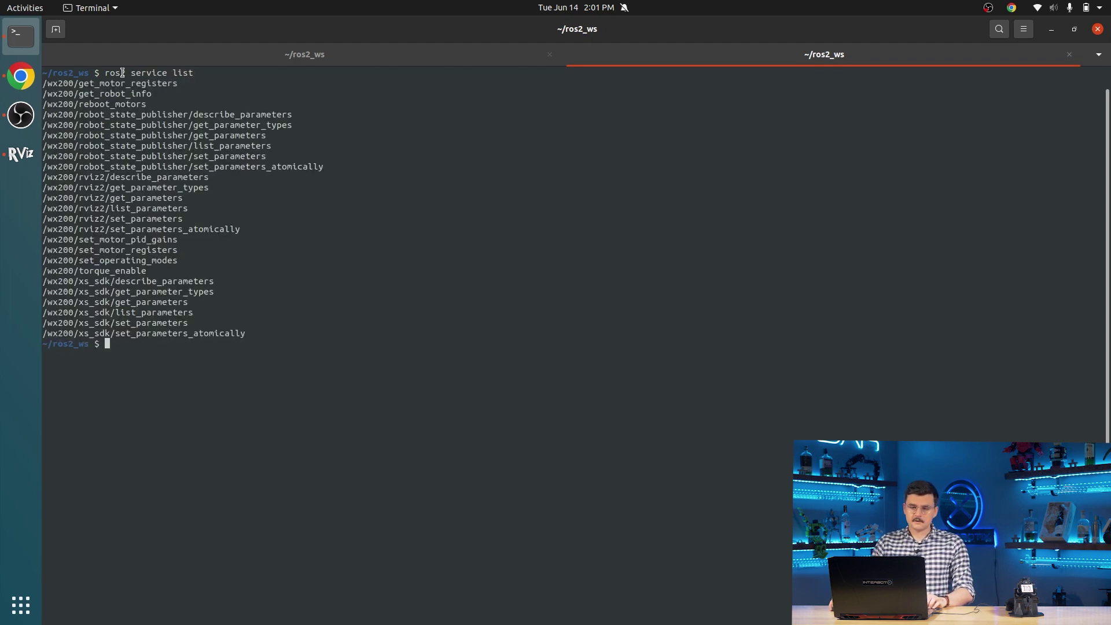
# Highlight the command and the get_motor_registers, get_robot_info and reboot_motors services.
pyautogui.moveTo(111, 73); pyautogui.dragTo(195, 73)
pyautogui.click(217, 96)
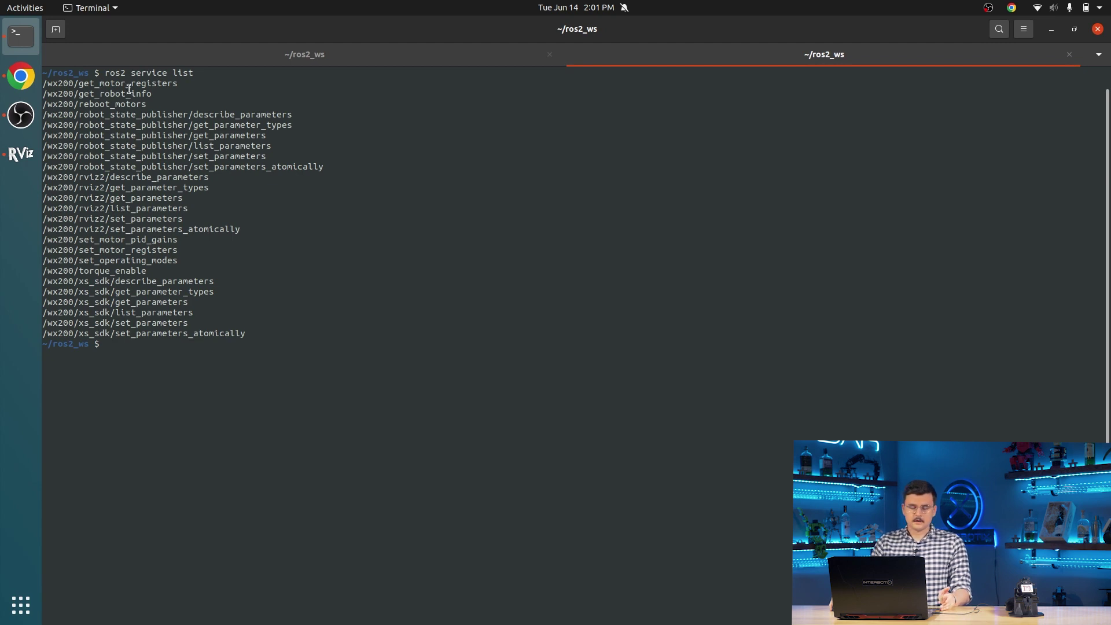
pyautogui.tripleClick(109, 85)
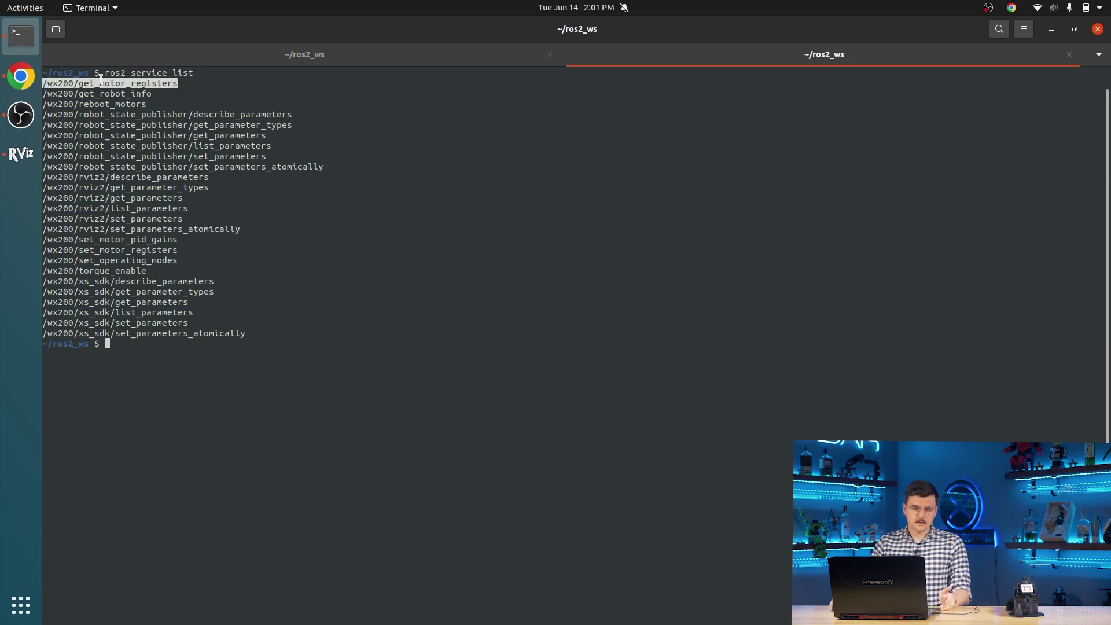
pyautogui.tripleClick(118, 95)
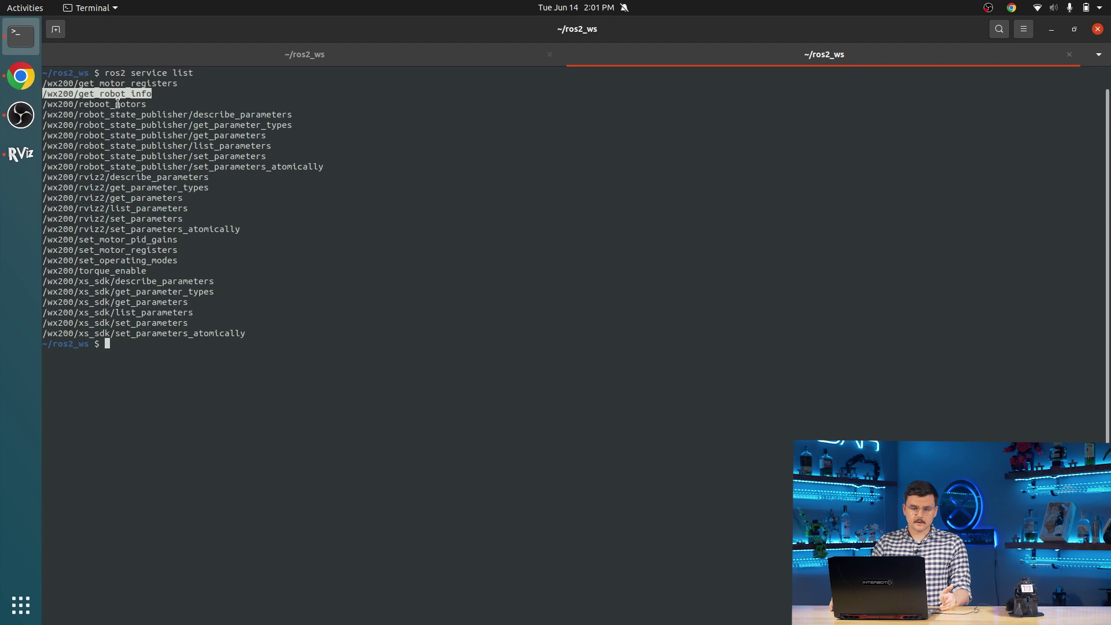
pyautogui.tripleClick(109, 105)
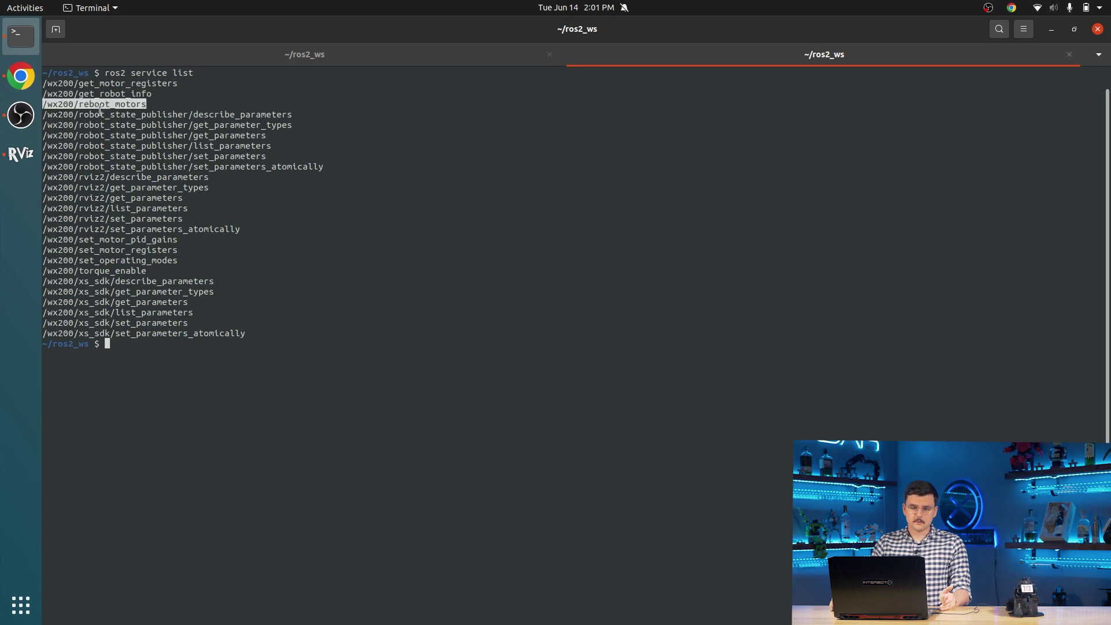
# Highlight set_motor_pid_gains through torque_enable, pointing out set_operating_modes and torque_enable.
pyautogui.tripleClick(115, 238)
pyautogui.moveTo(115, 238); pyautogui.dragTo(117, 267)
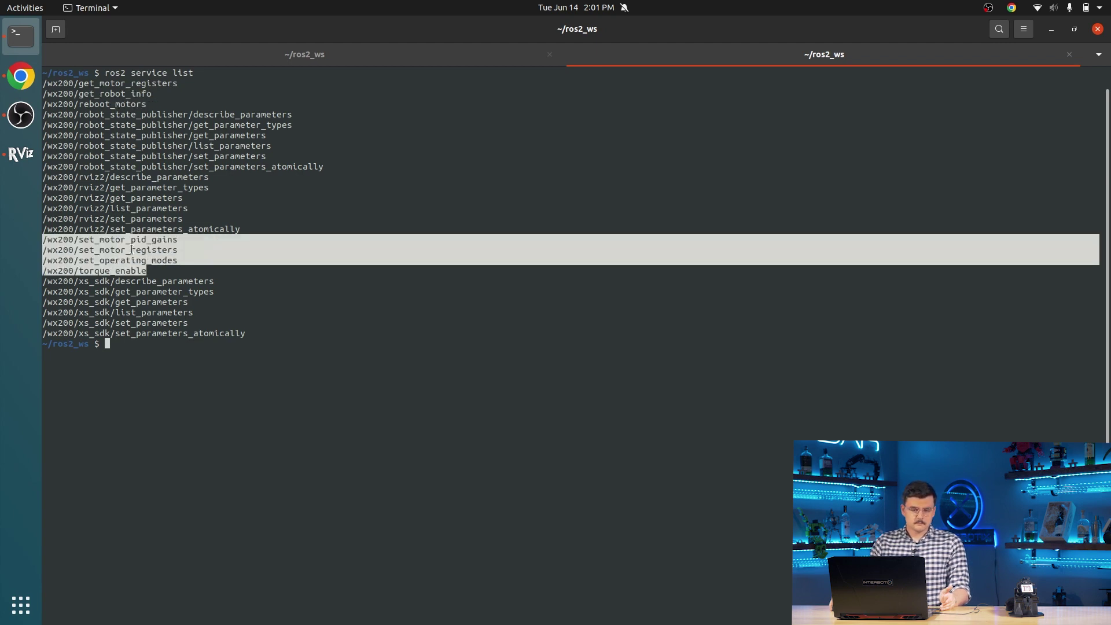
pyautogui.tripleClick(113, 241)
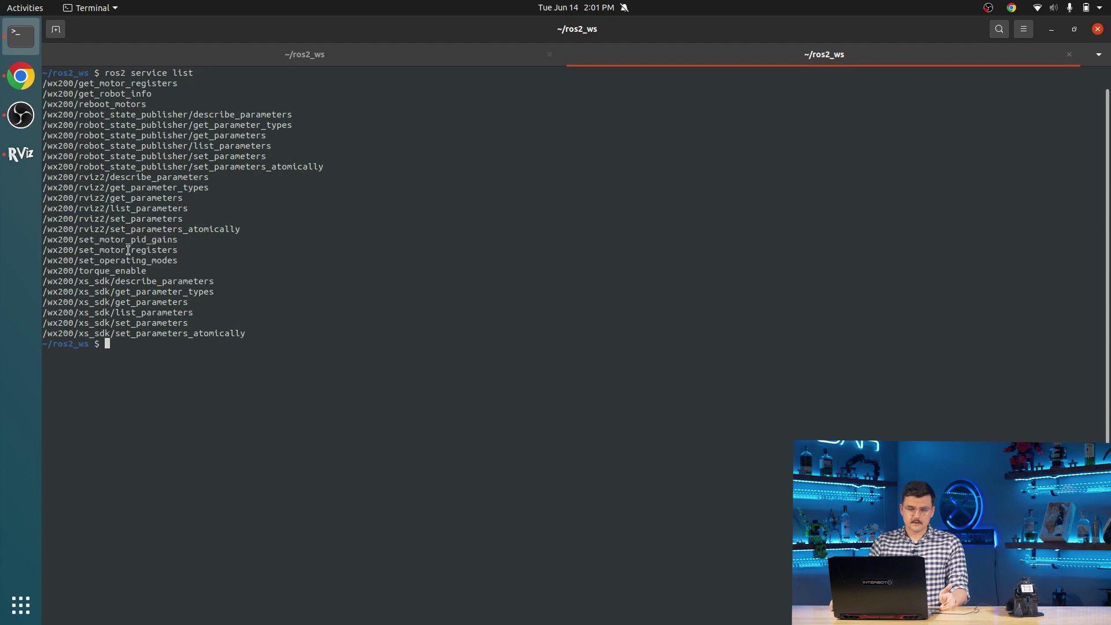
pyautogui.tripleClick(115, 249)
pyautogui.tripleClick(124, 257)
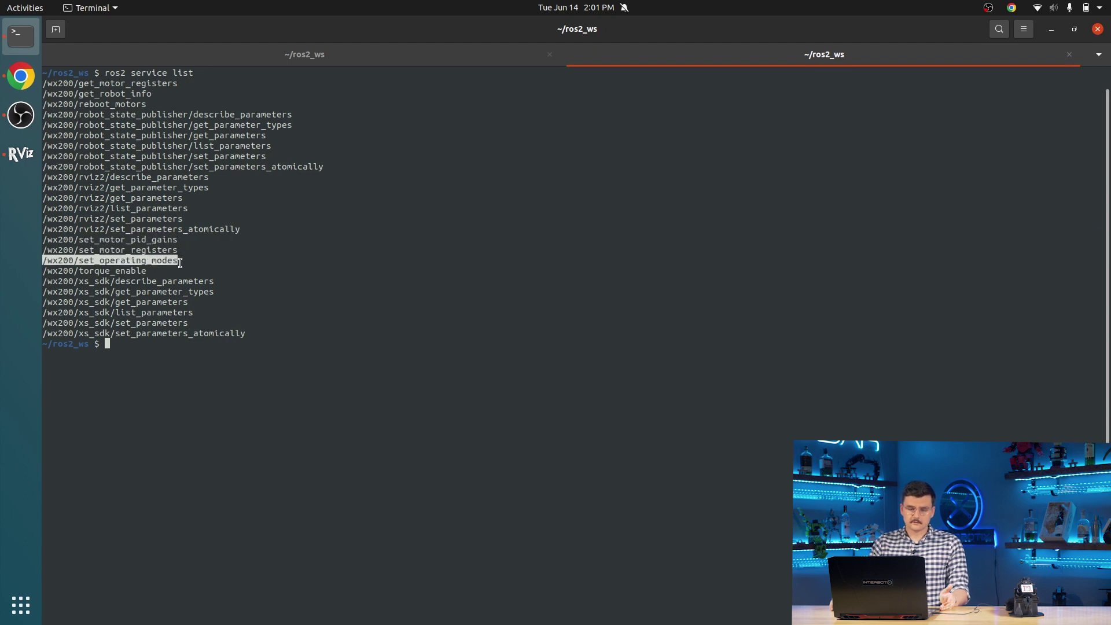
pyautogui.tripleClick(114, 271)
pyautogui.click(408, 321)
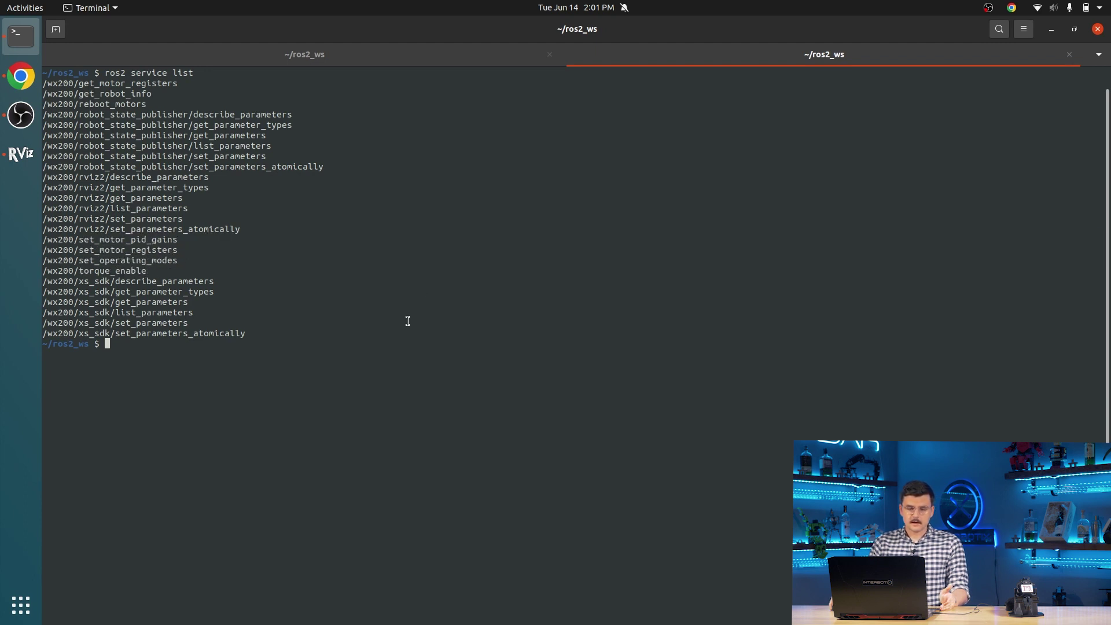
pyautogui.tripleClick(91, 271)
pyautogui.click(434, 304)
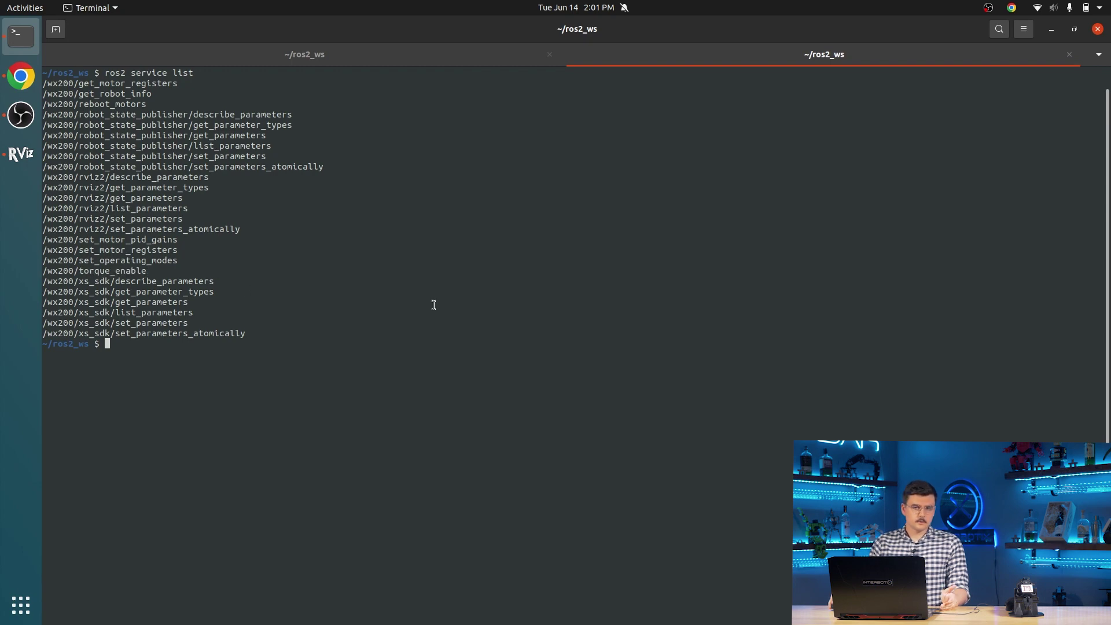
# Paste the torque_enable call for group 'all' with enable false from the notes.
pyautogui.click(21, 76)
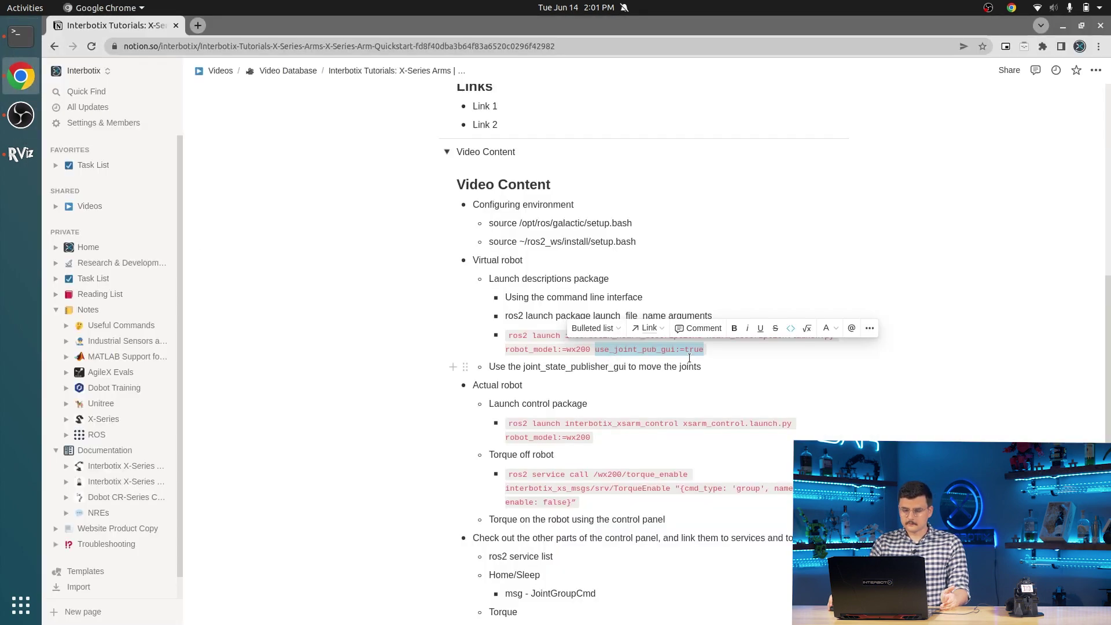
pyautogui.scroll(-1, 680, 375)
pyautogui.hotkey('alt', 'Tab')
pyautogui.write('ros2 service call /wx200/torque_enable interbotix_xs_msgs/srv/TorqueEnable "{cmd_type: \'group\', name: \'all\', enable: false}"')
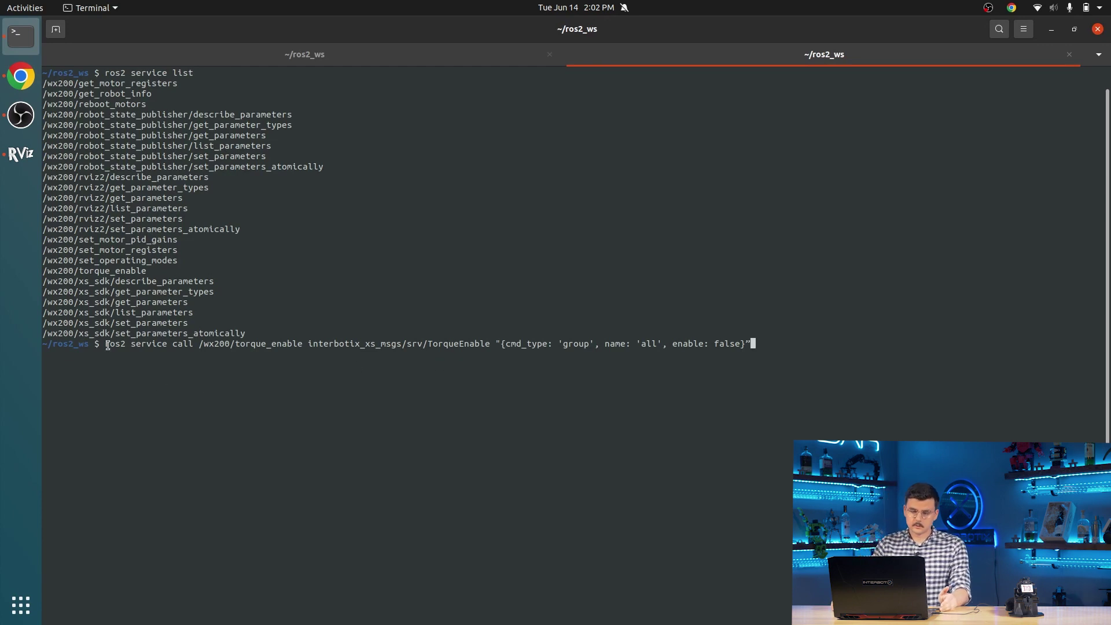
# Highlight call, /wx200/torque_enable, the TorqueEnable service type and the request braces.
pyautogui.doubleClick(182, 344)
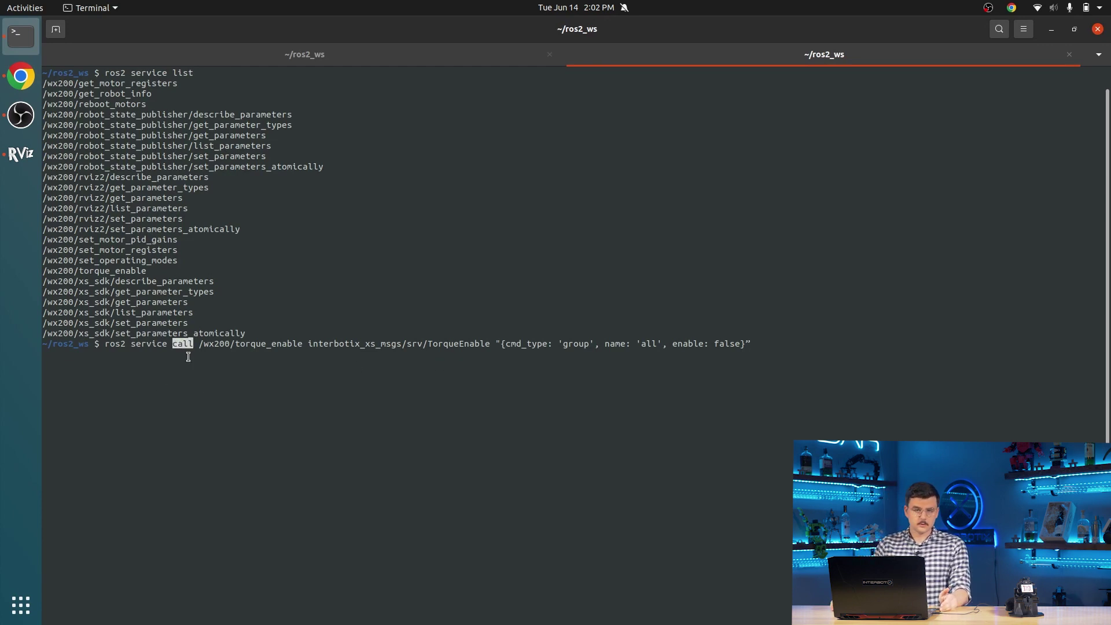
pyautogui.click(186, 352)
pyautogui.doubleClick(282, 345)
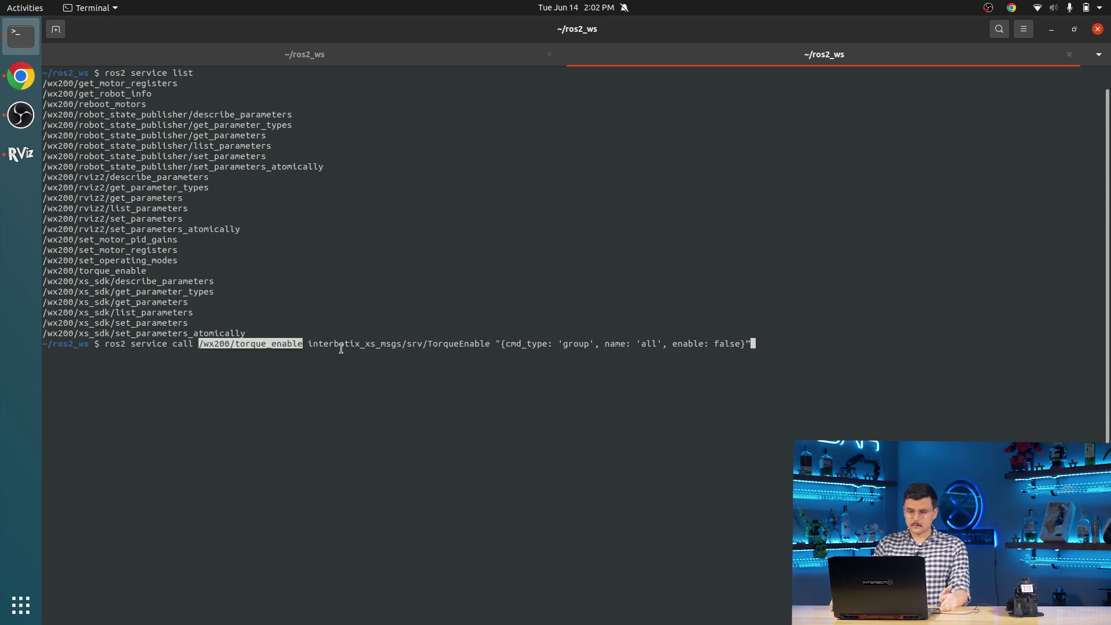
pyautogui.doubleClick(376, 344)
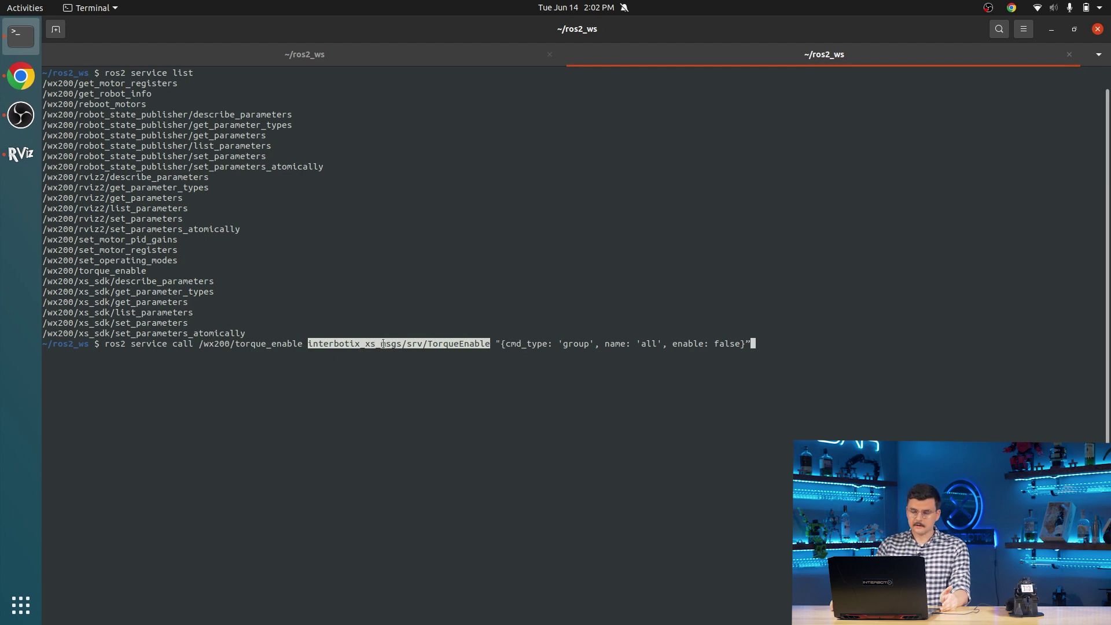
pyautogui.doubleClick(470, 343)
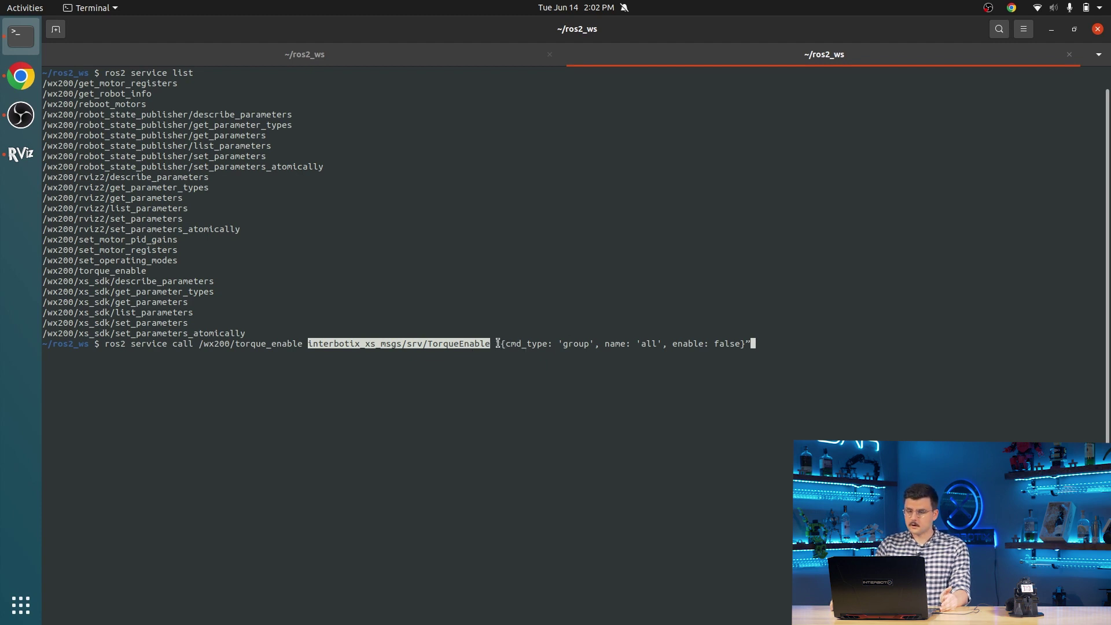
pyautogui.moveTo(497, 344); pyautogui.dragTo(741, 346)
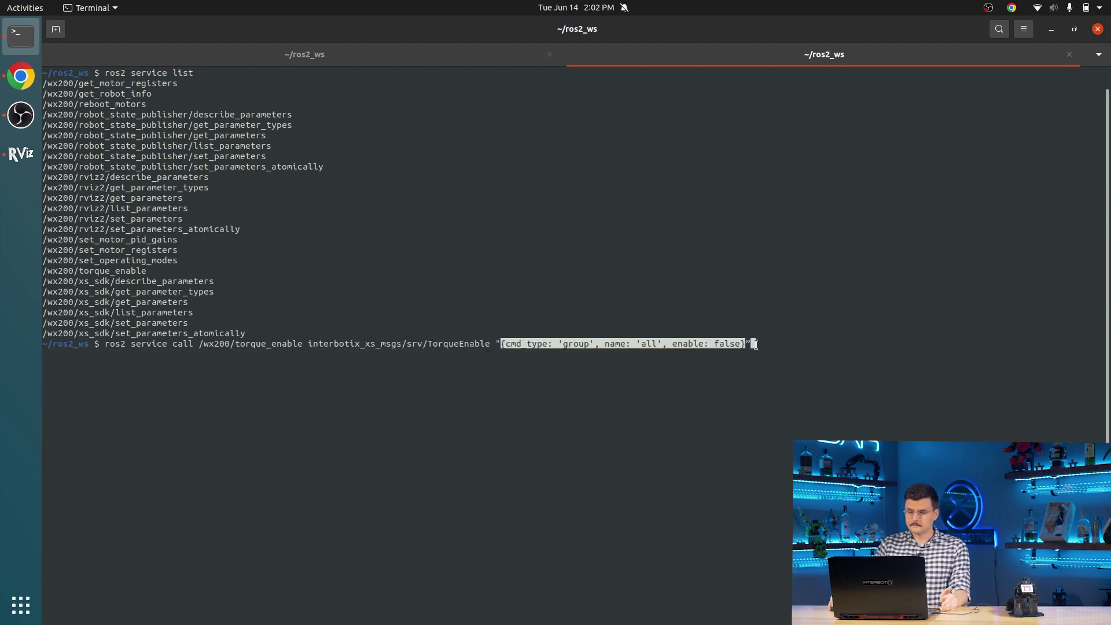
pyautogui.click(749, 345)
# Highlight the request arguments cmd_type 'group', name 'all' and enable false.
pyautogui.doubleClick(531, 344)
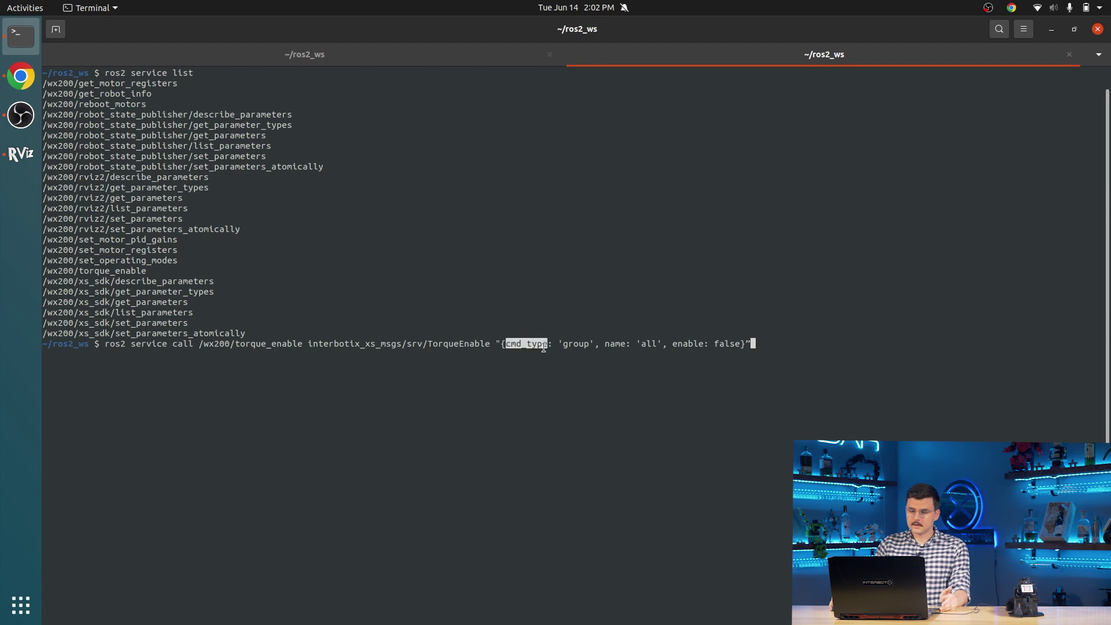
pyautogui.doubleClick(577, 344)
pyautogui.click(614, 348)
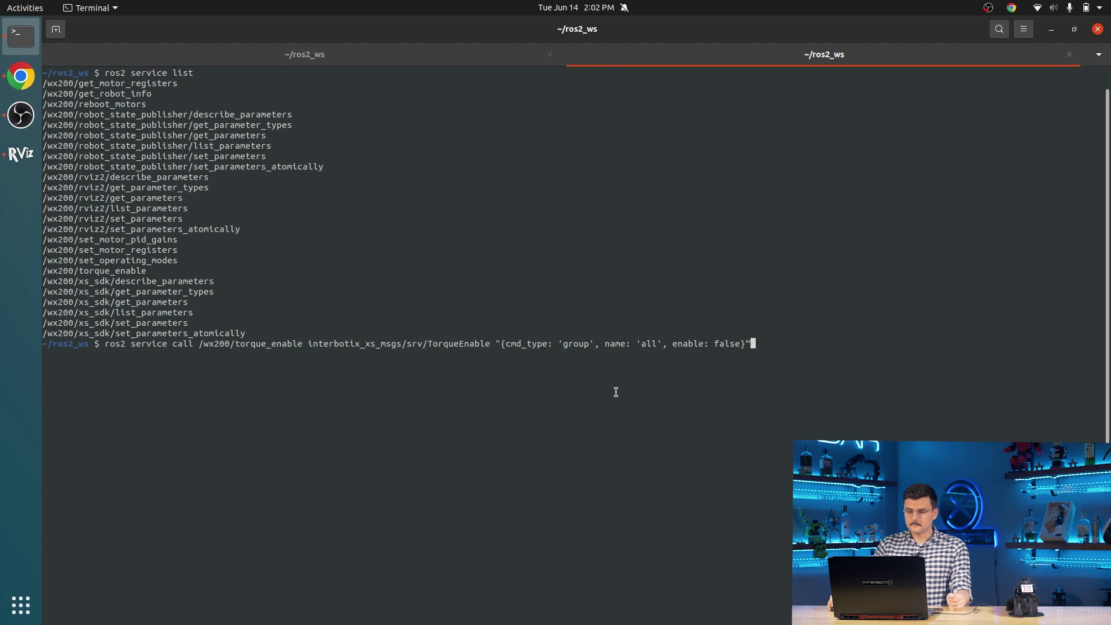
pyautogui.moveTo(613, 347); pyautogui.dragTo(666, 344)
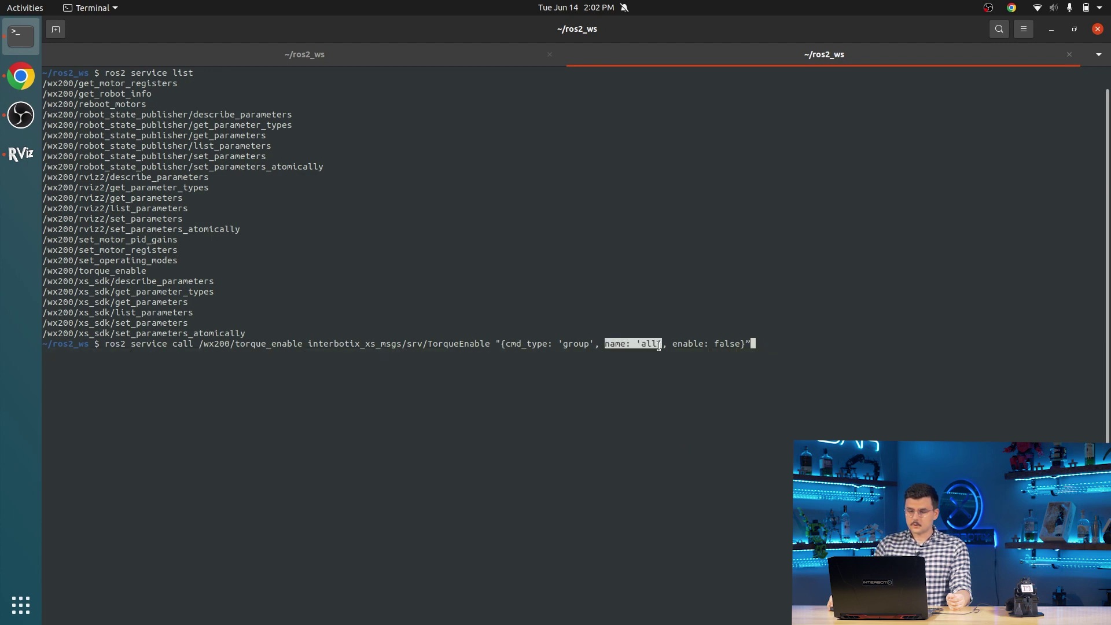
pyautogui.click(669, 343)
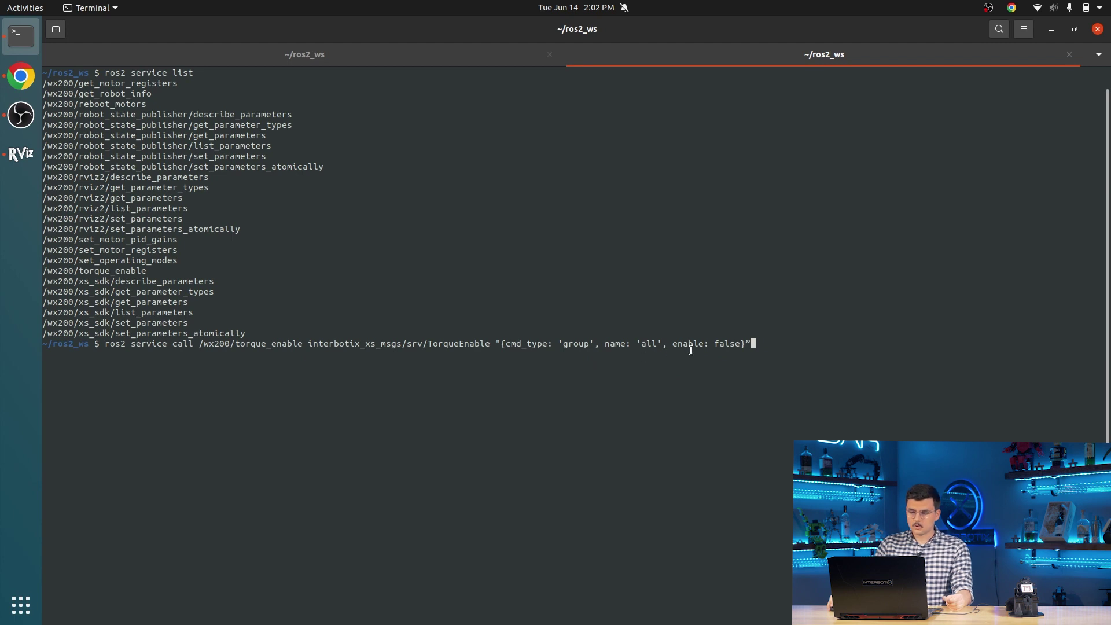
pyautogui.moveTo(672, 343); pyautogui.dragTo(740, 344)
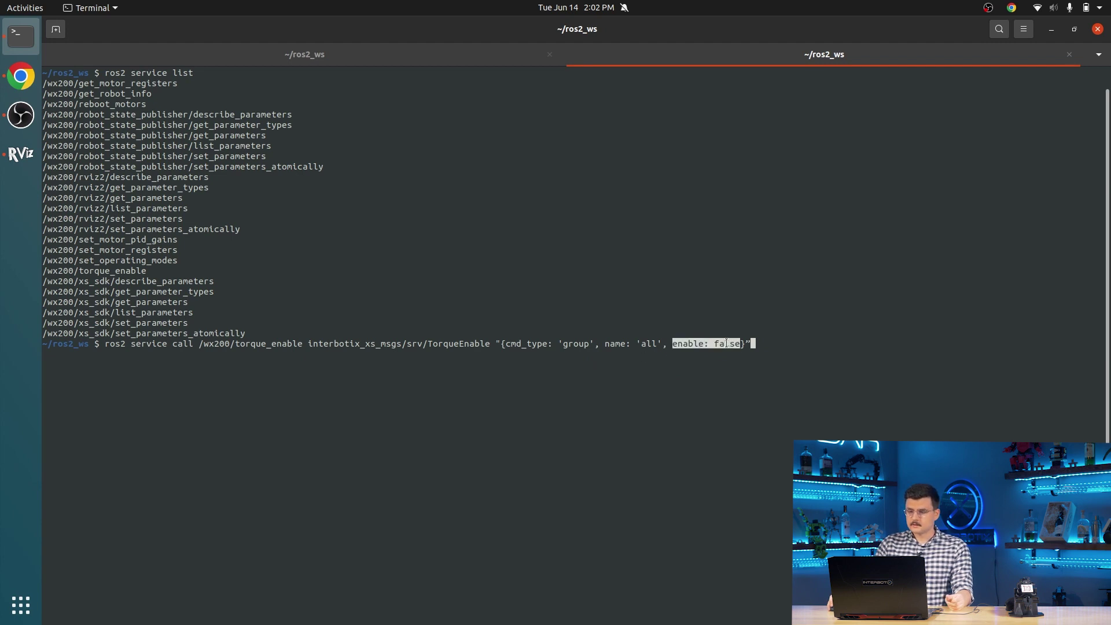
pyautogui.click(760, 344)
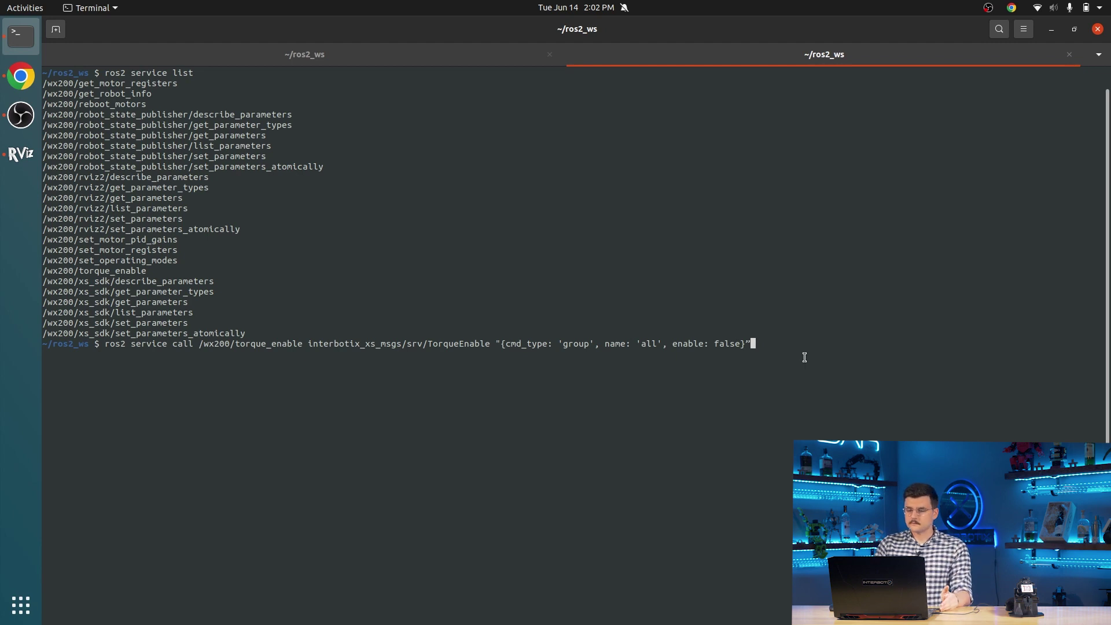
# Run the torque-off service call, recovering from the stuck continuation prompt.
pyautogui.press('Return')
pyautogui.press('Return')
pyautogui.hotkey('ctrl', 'c')
pyautogui.press('Up')
pyautogui.press('Return')
pyautogui.press('Return')
pyautogui.press('Return')
pyautogui.hotkey('ctrl', 'c')
pyautogui.press('Up')
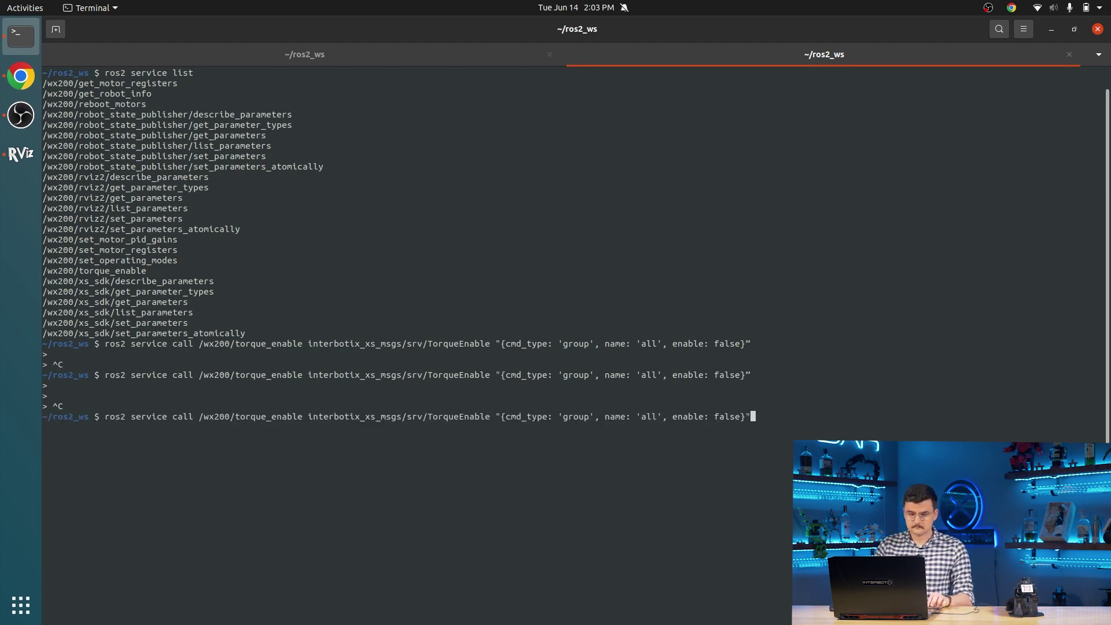
pyautogui.press('Return')
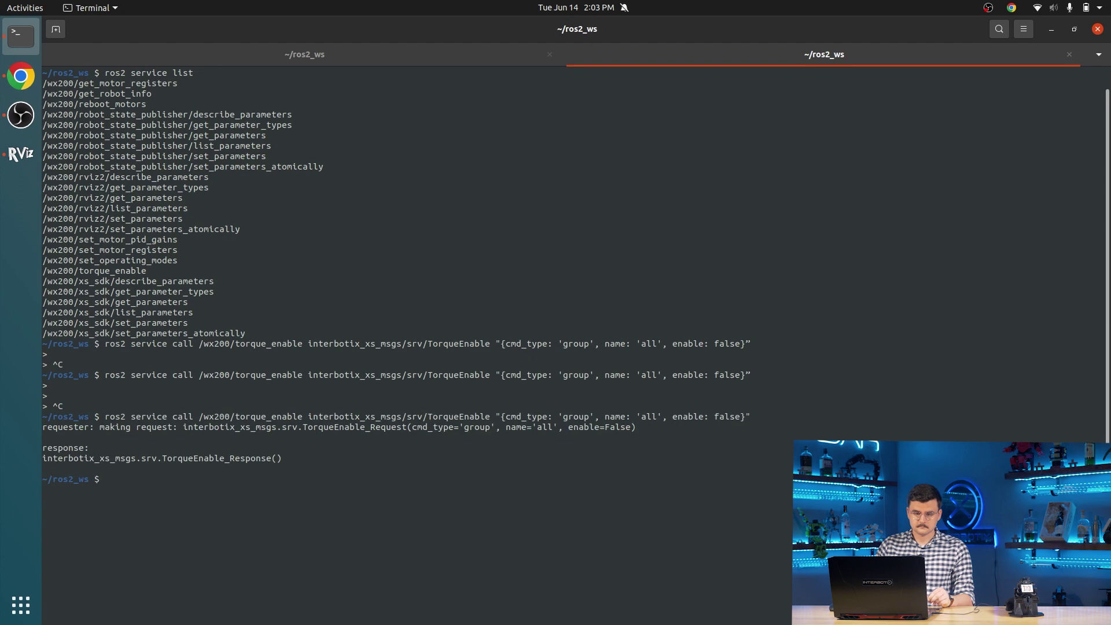
# Check the launch log tab for the 'all' group torqued off message.
pyautogui.click(403, 53)
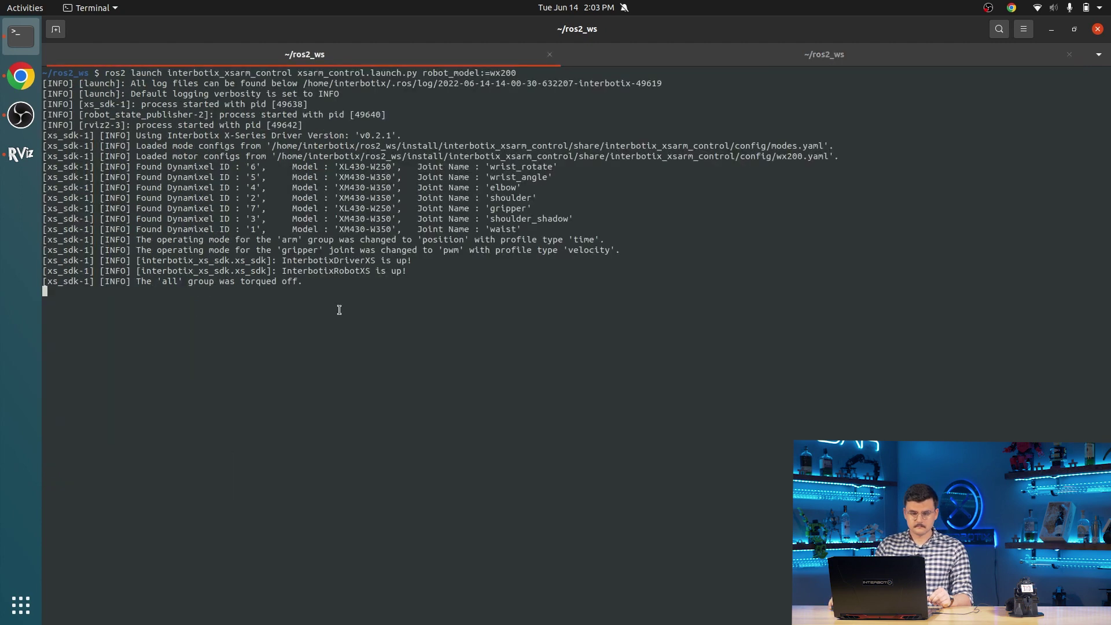
pyautogui.moveTo(136, 281); pyautogui.dragTo(337, 281)
pyautogui.click(337, 281)
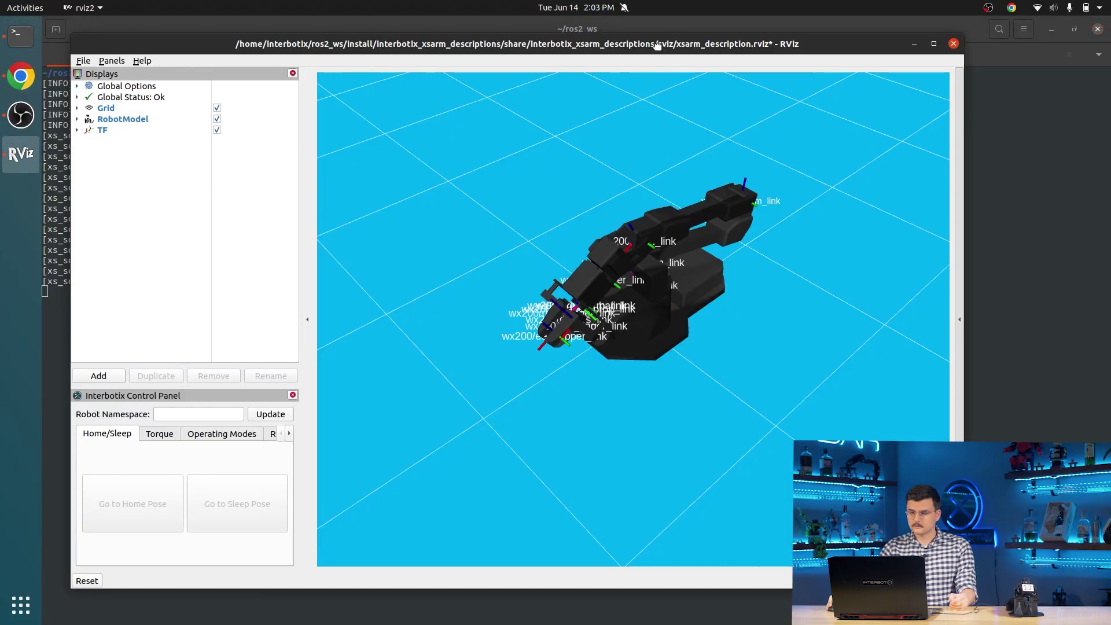
# Reposition the RViz window over the terminal, shifting it slightly to the right.
pyautogui.moveTo(657, 46); pyautogui.dragTo(682, 51)
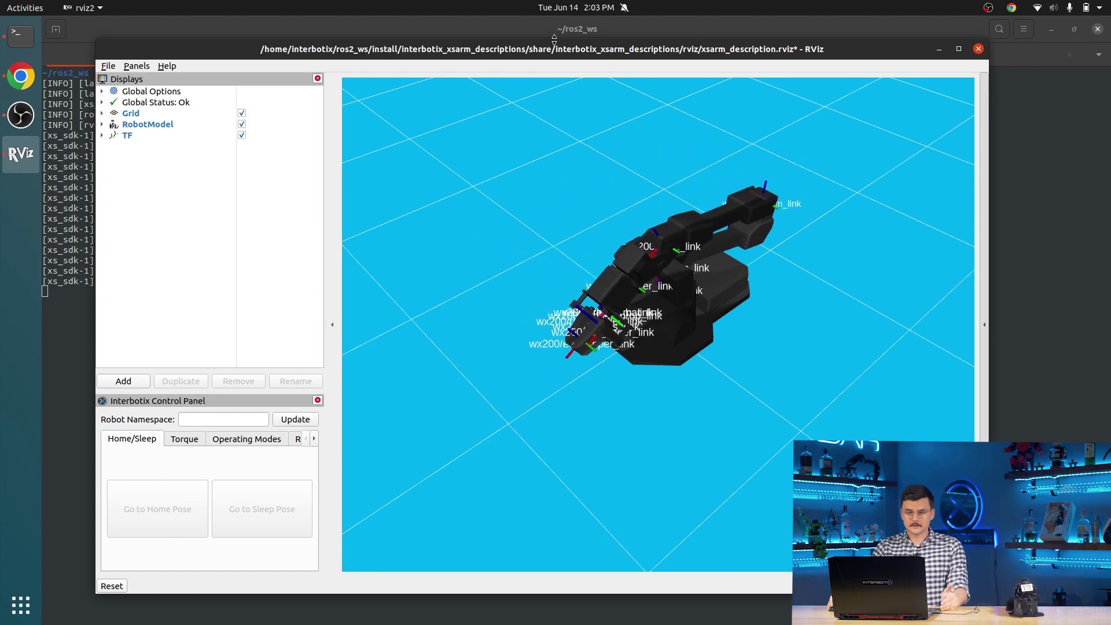
pyautogui.keyDown('super'); pyautogui.moveTo(192, 411); pyautogui.dragTo(202, 408); pyautogui.keyUp('super')
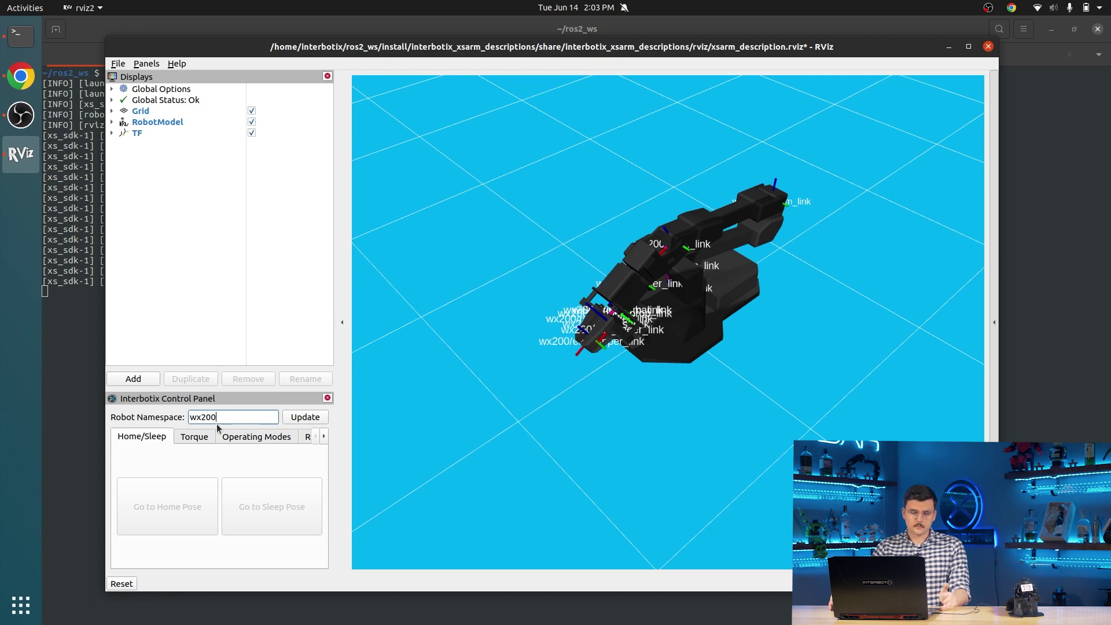
# Apply the wx200 robot namespace and keep the 'all' joint group in the torque controls.
pyautogui.write('00')
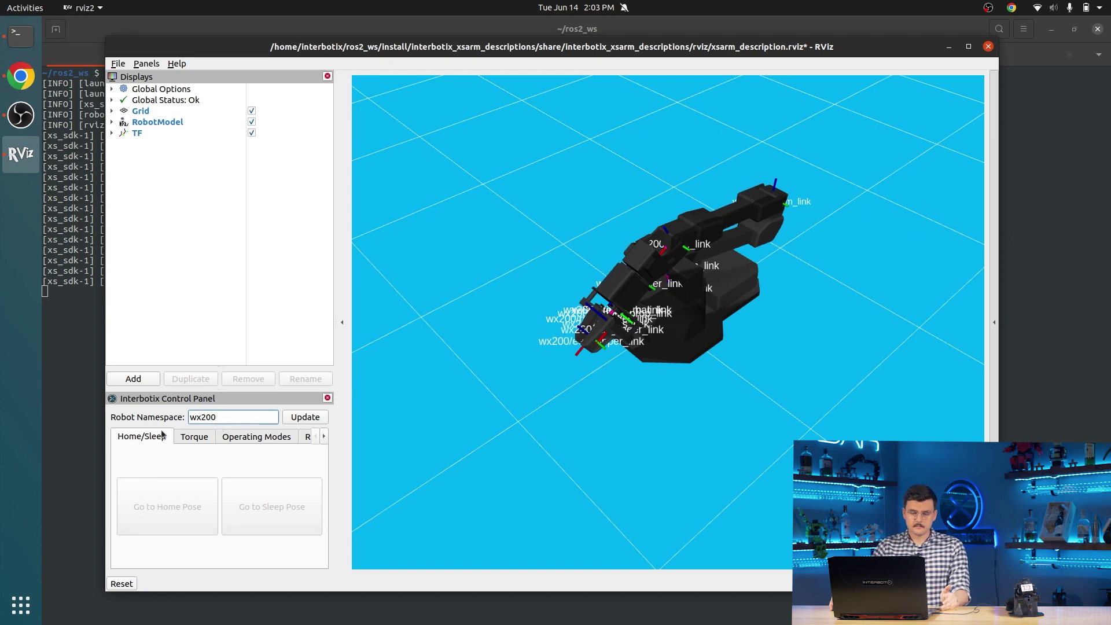
pyautogui.click(303, 417)
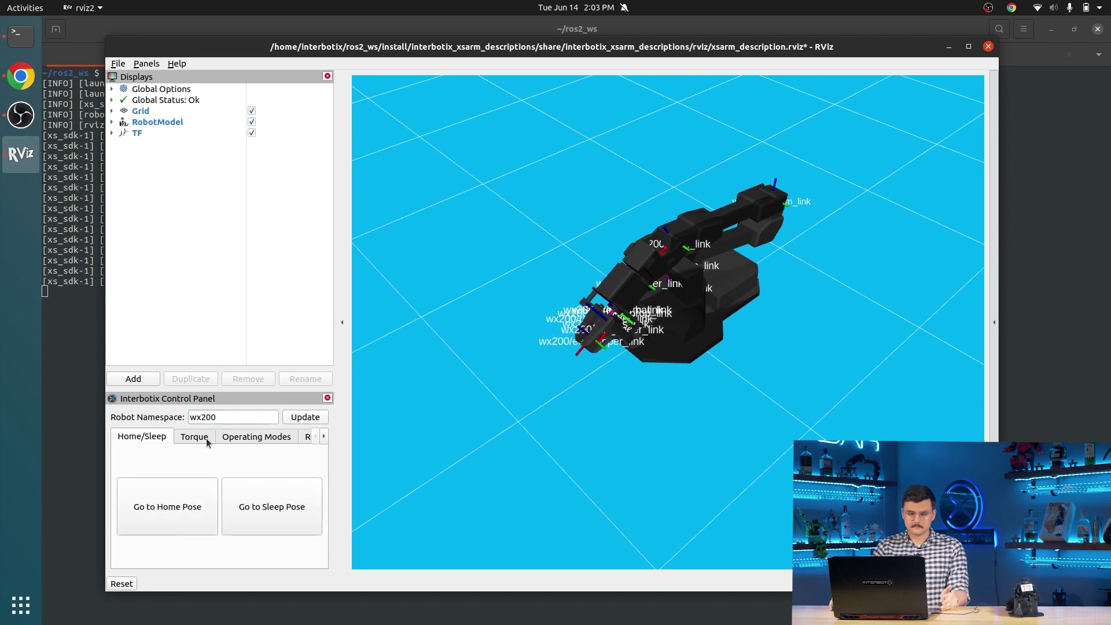
pyautogui.click(195, 437)
pyautogui.click(191, 457)
pyautogui.click(199, 458)
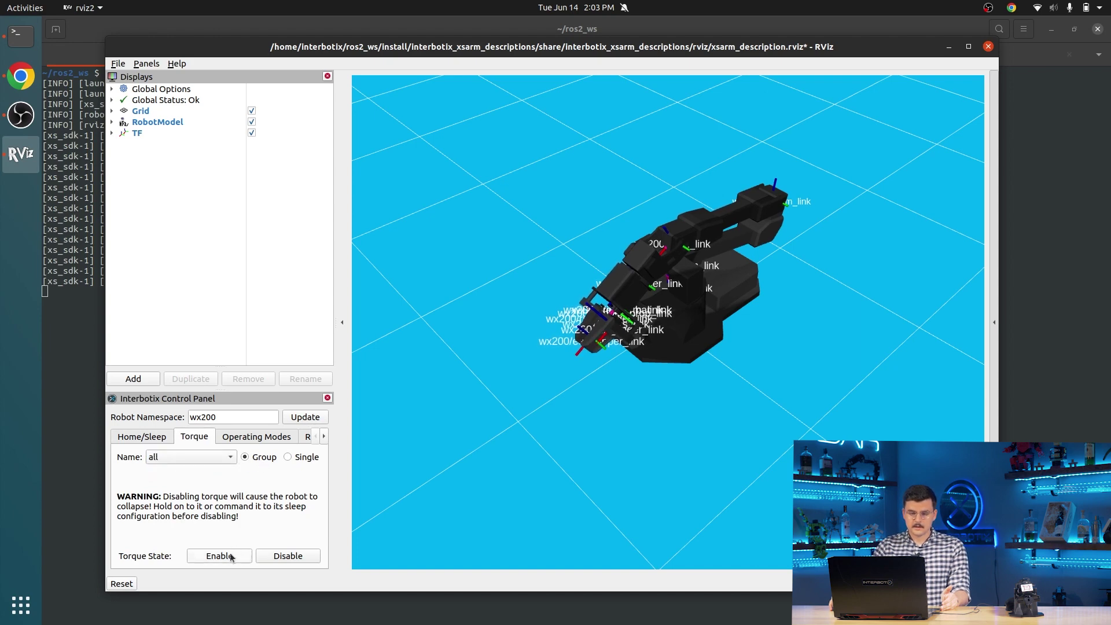
# Check the terminal's service-call tab, then enable torque on all the wx200 arm's motors.
pyautogui.click(1018, 206)
pyautogui.click(758, 62)
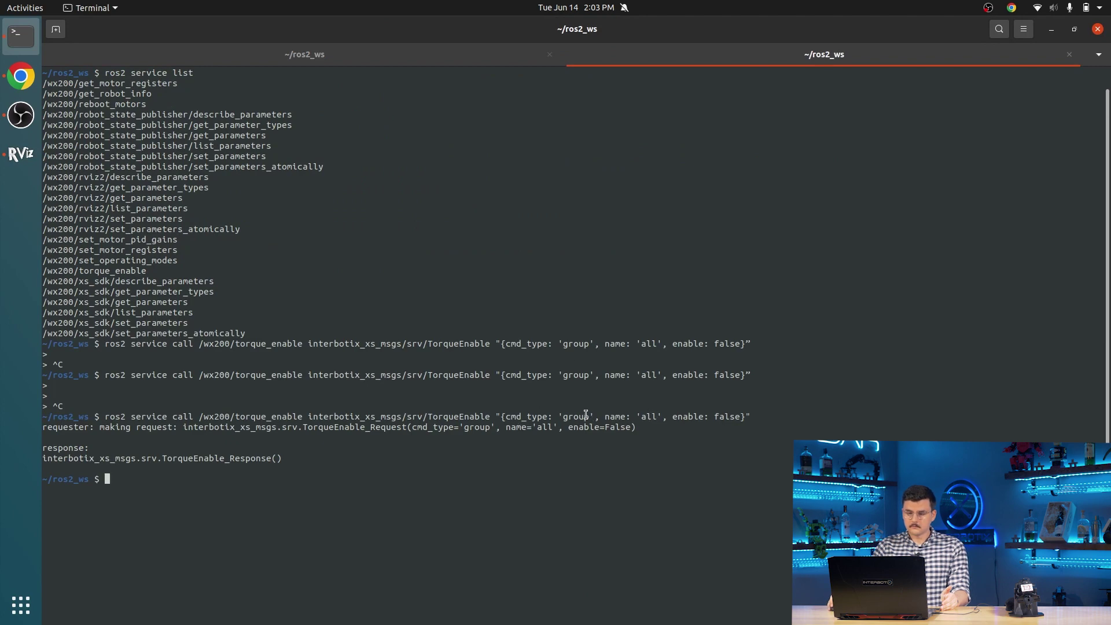
pyautogui.click(21, 154)
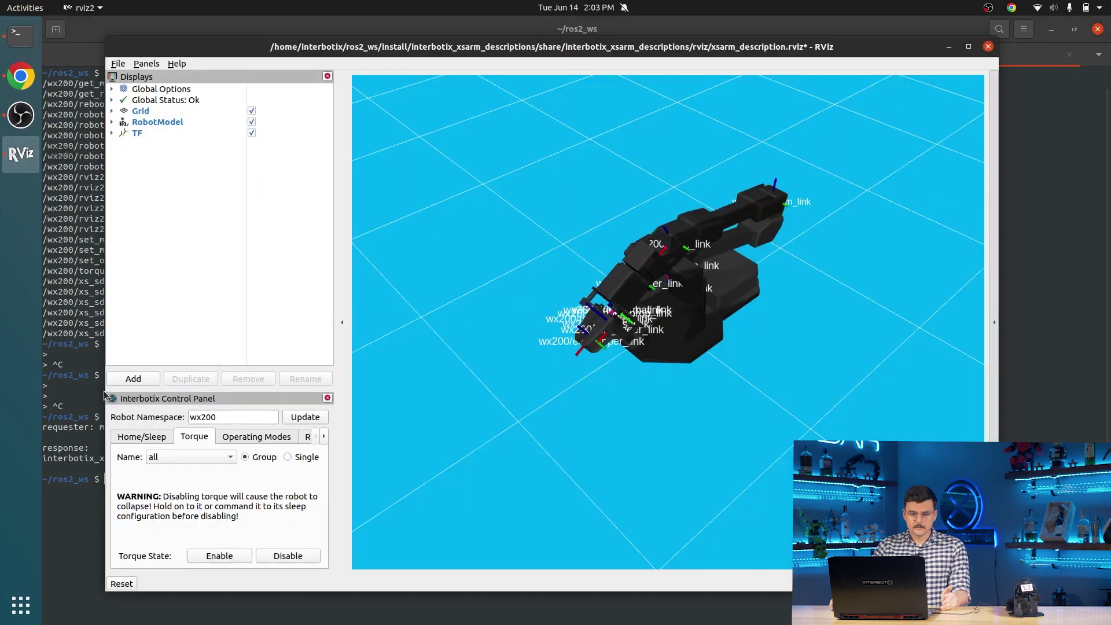
pyautogui.click(231, 557)
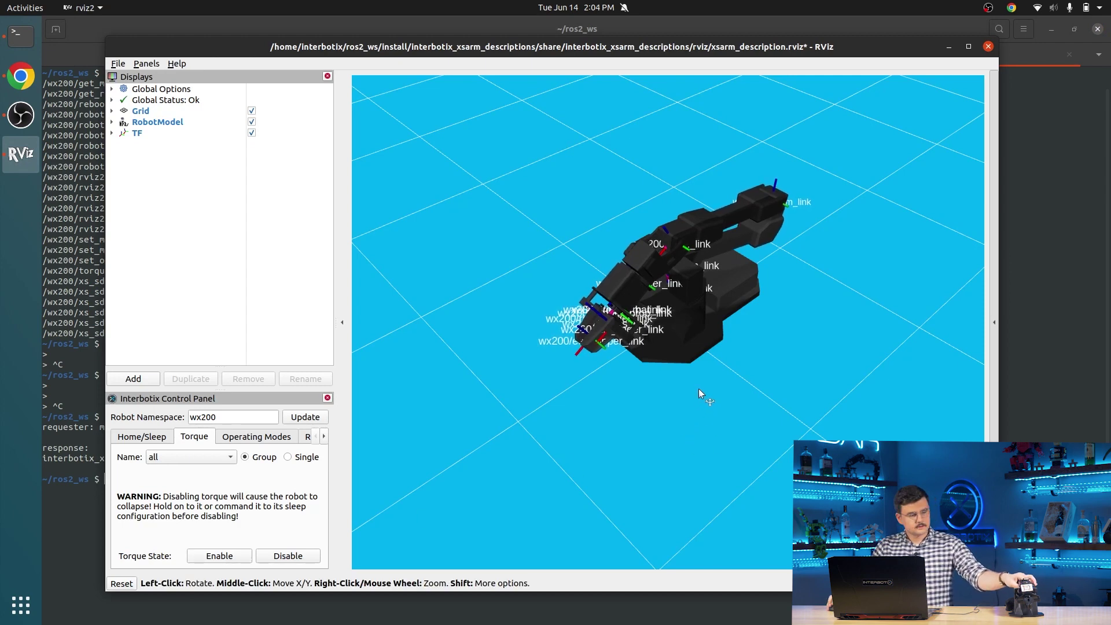
pyautogui.click(147, 441)
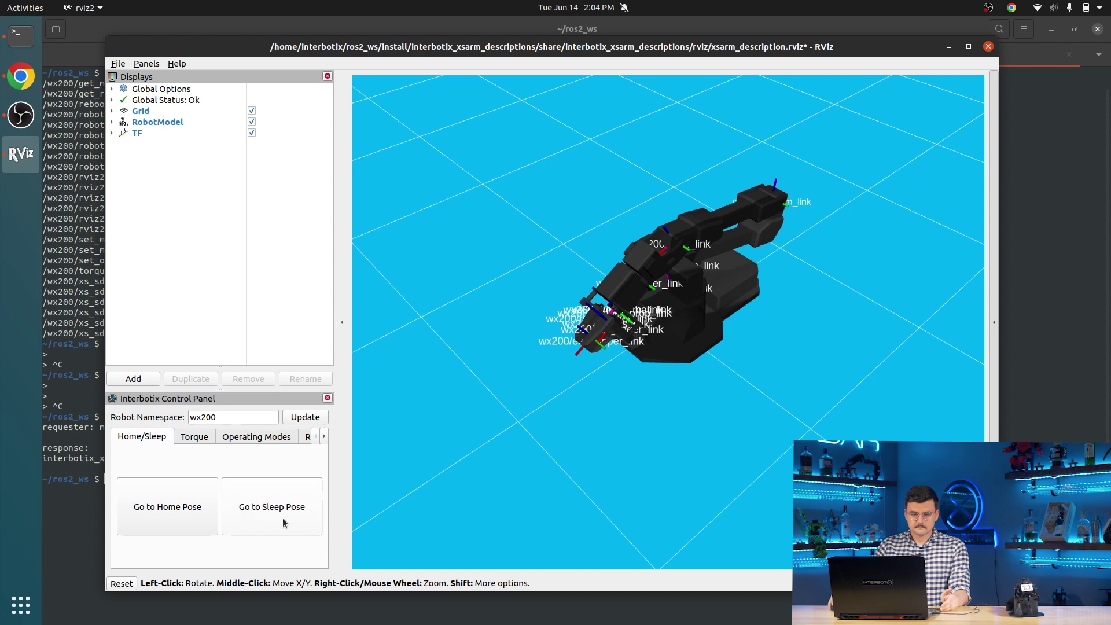
# Send the wx200 arm to its home pose, then back to its sleep pose.
pyautogui.click(188, 496)
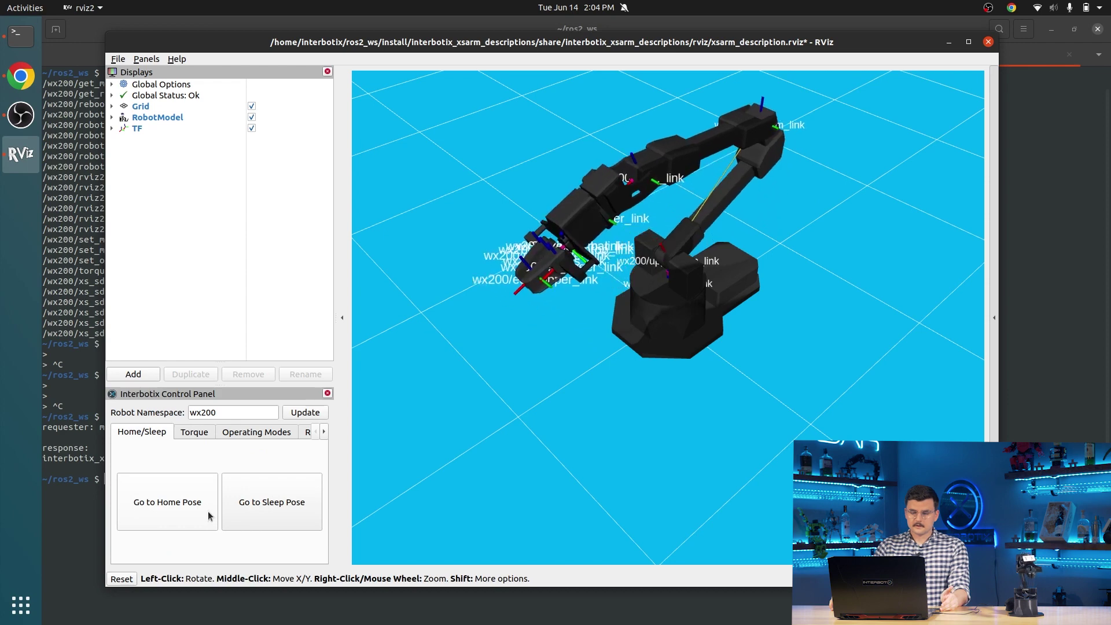
pyautogui.click(280, 513)
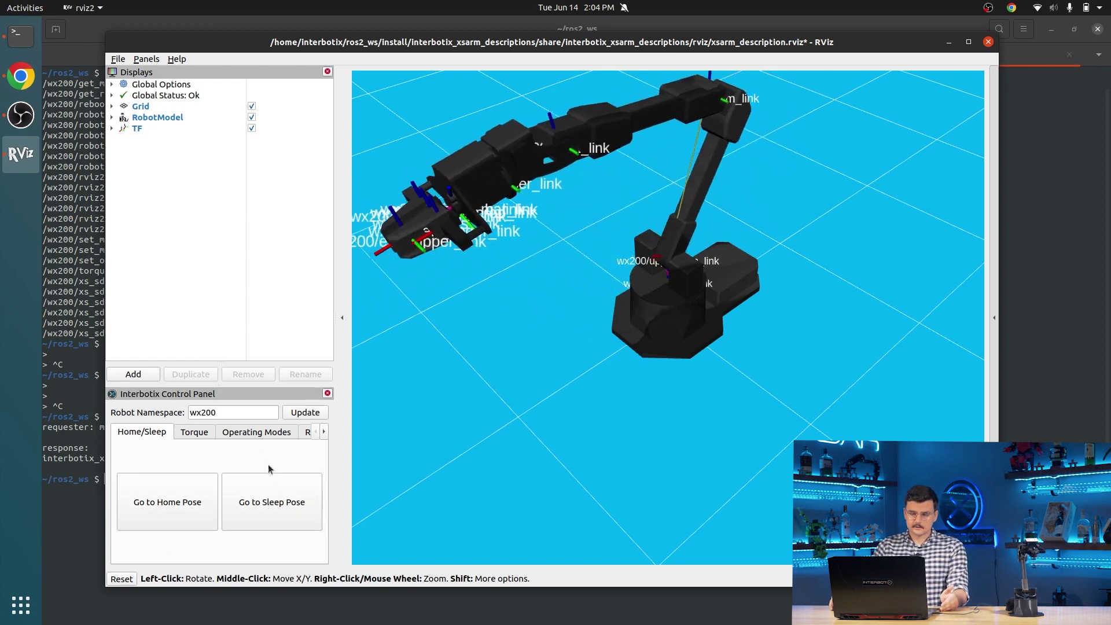
pyautogui.click(249, 434)
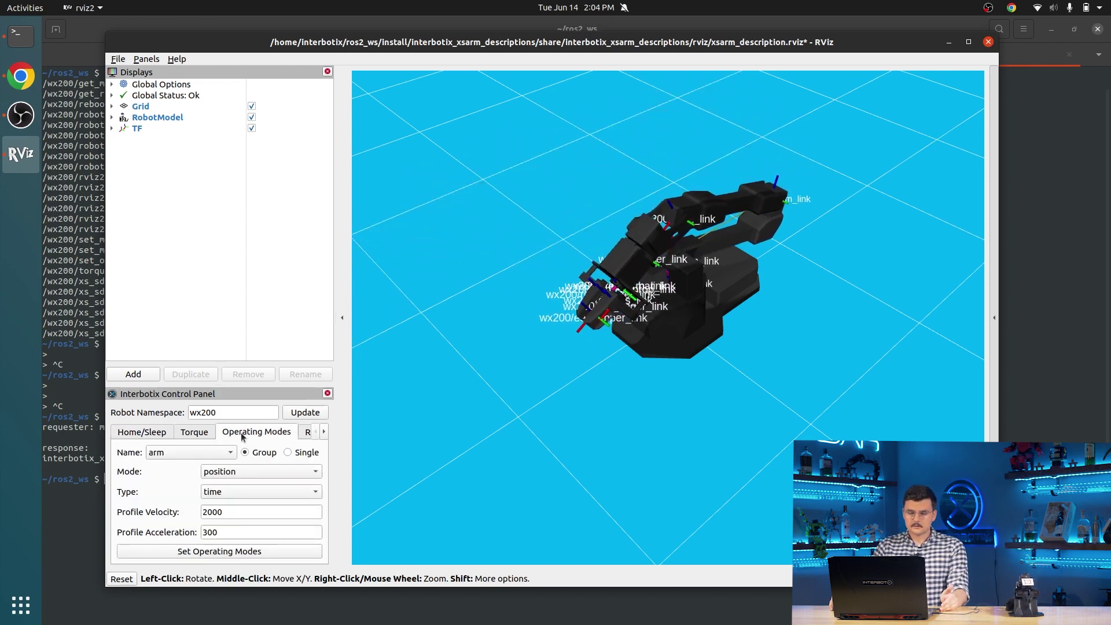
# Move RViz to the right to reveal the terminal and bring the terminal to the front.
pyautogui.moveTo(373, 45); pyautogui.dragTo(629, 47)
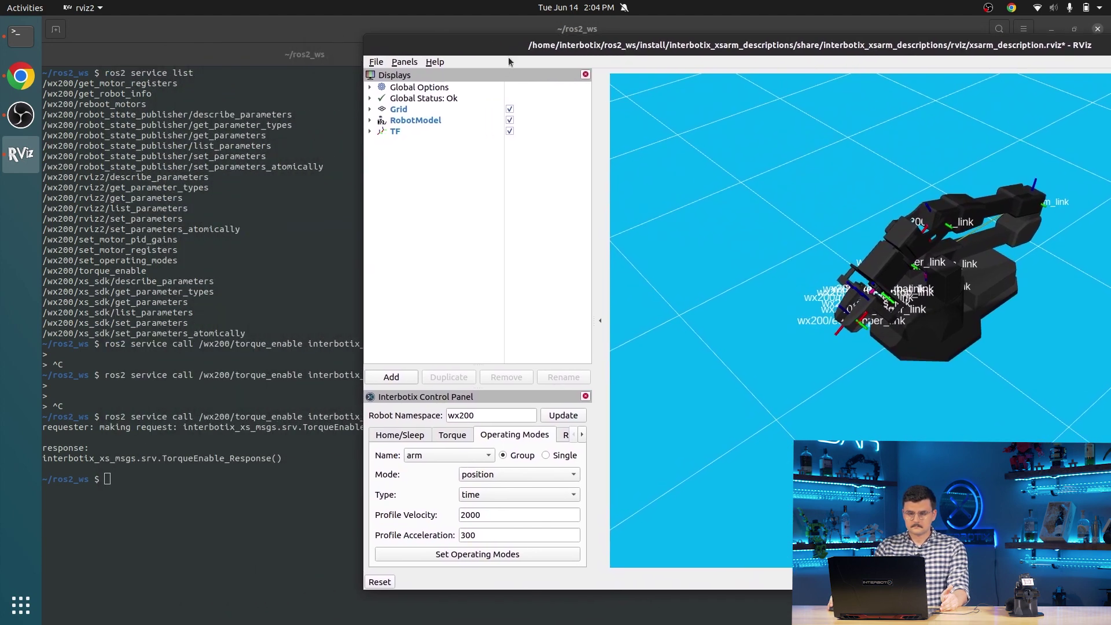
pyautogui.moveTo(508, 61); pyautogui.dragTo(555, 58)
pyautogui.click(462, 431)
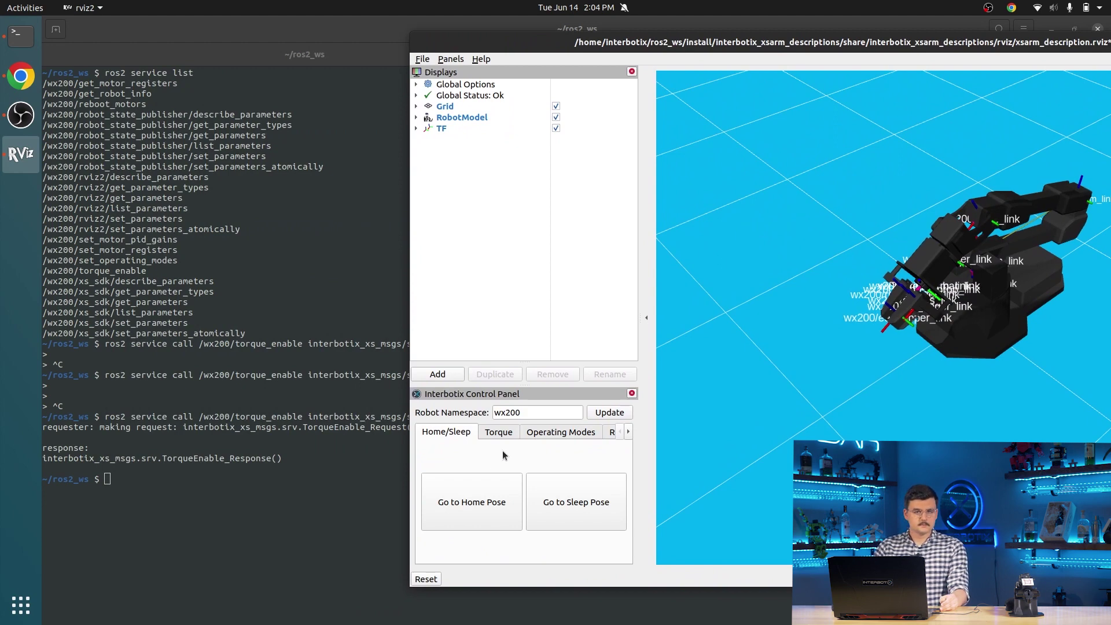
pyautogui.click(369, 299)
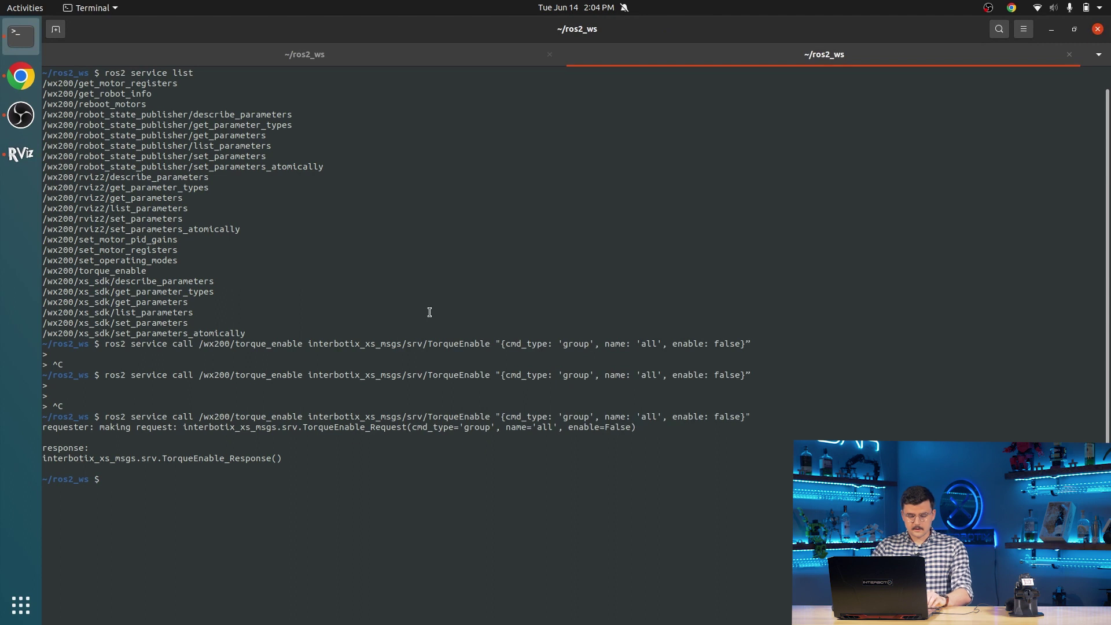
# Run ros2 topic list and select the /wx200/commands/joint_group topic in the output.
pyautogui.write('ros2 topic list')
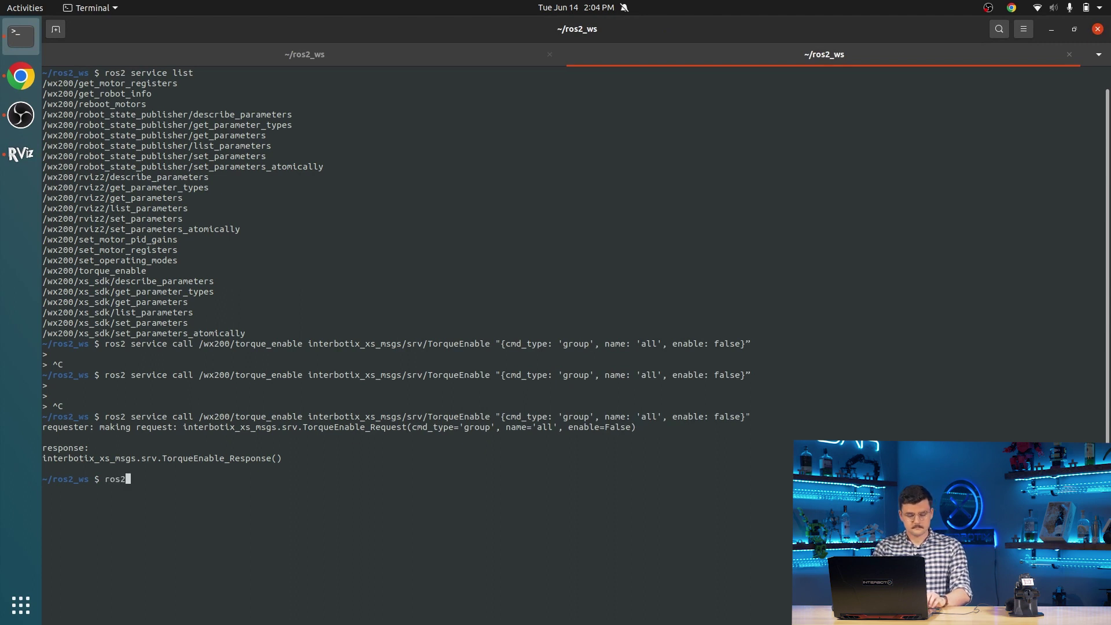
pyautogui.press('Return')
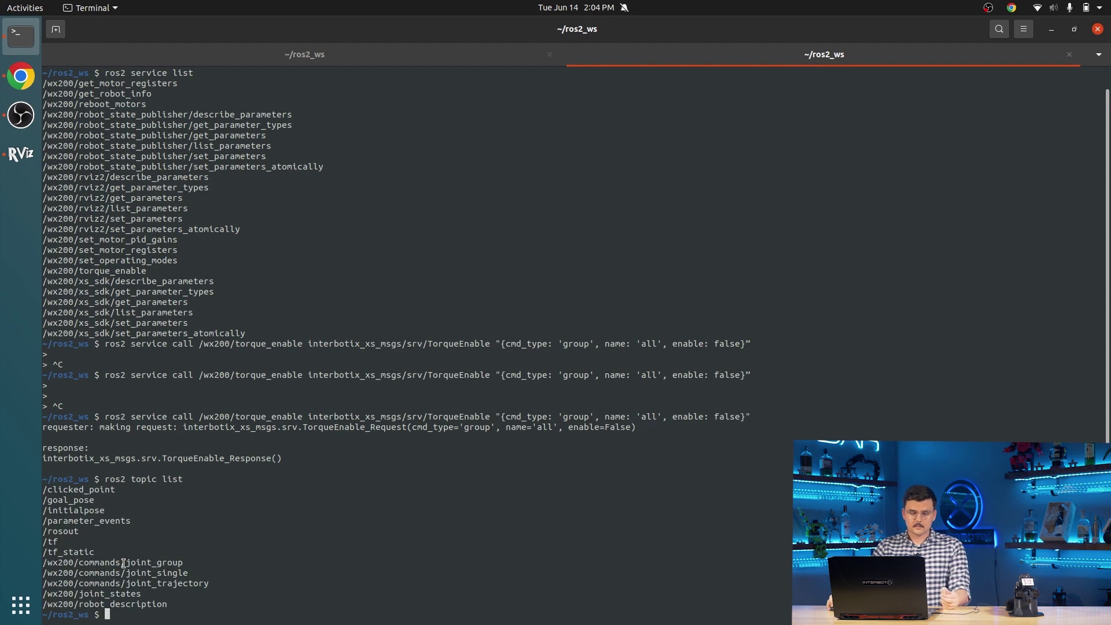
pyautogui.doubleClick(126, 562)
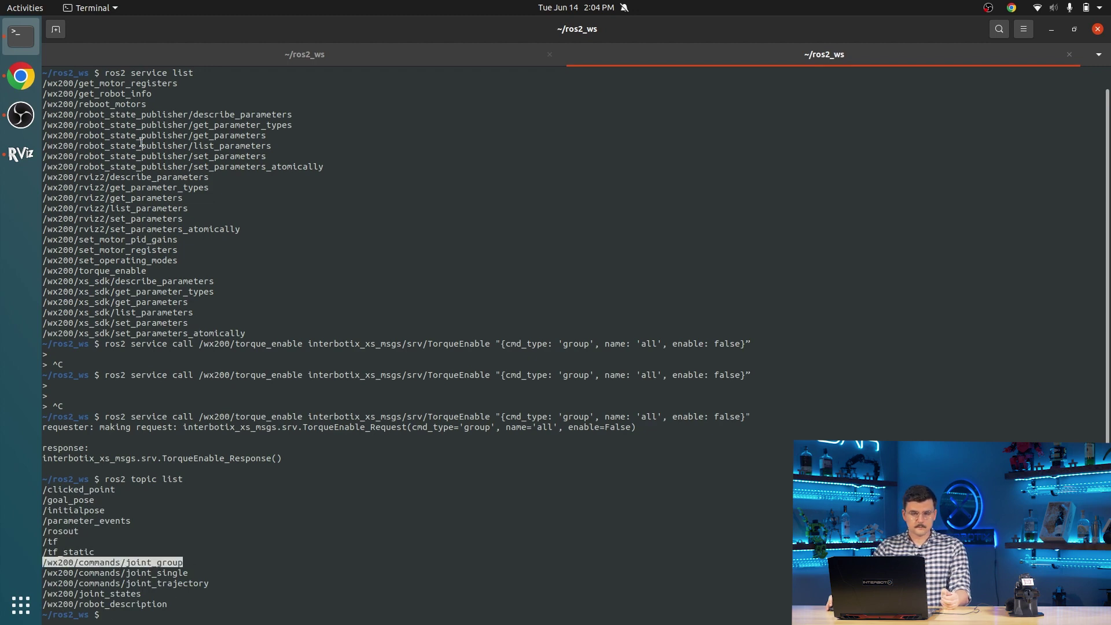
# Set the RViz window to Always on Top, with its torque settings showing.
pyautogui.click(20, 154)
pyautogui.moveTo(696, 46); pyautogui.dragTo(690, 53)
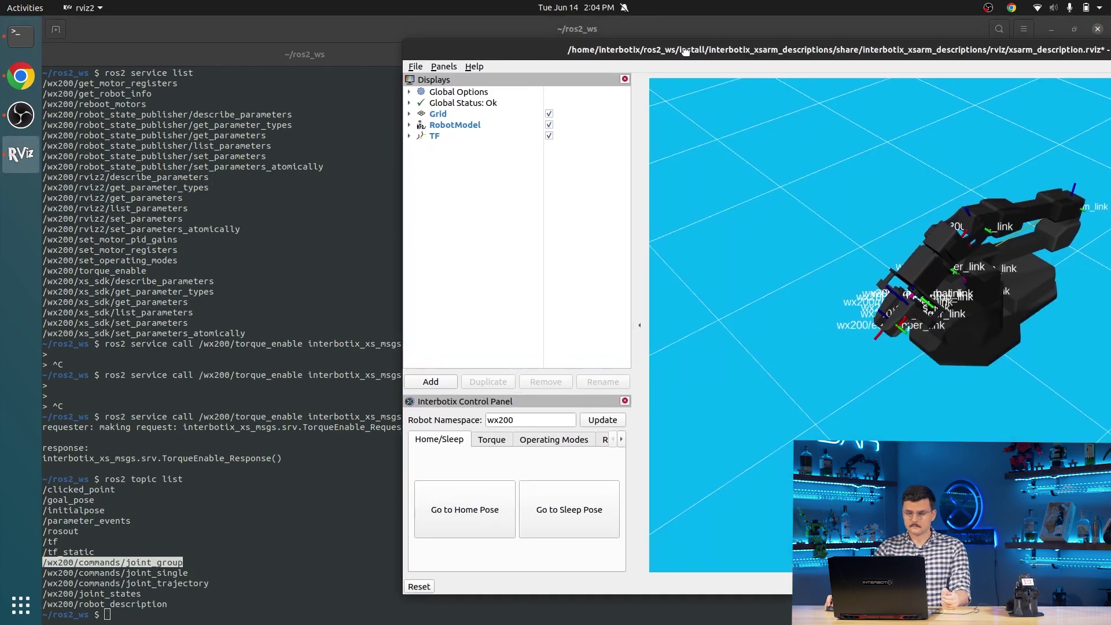
pyautogui.click(496, 438)
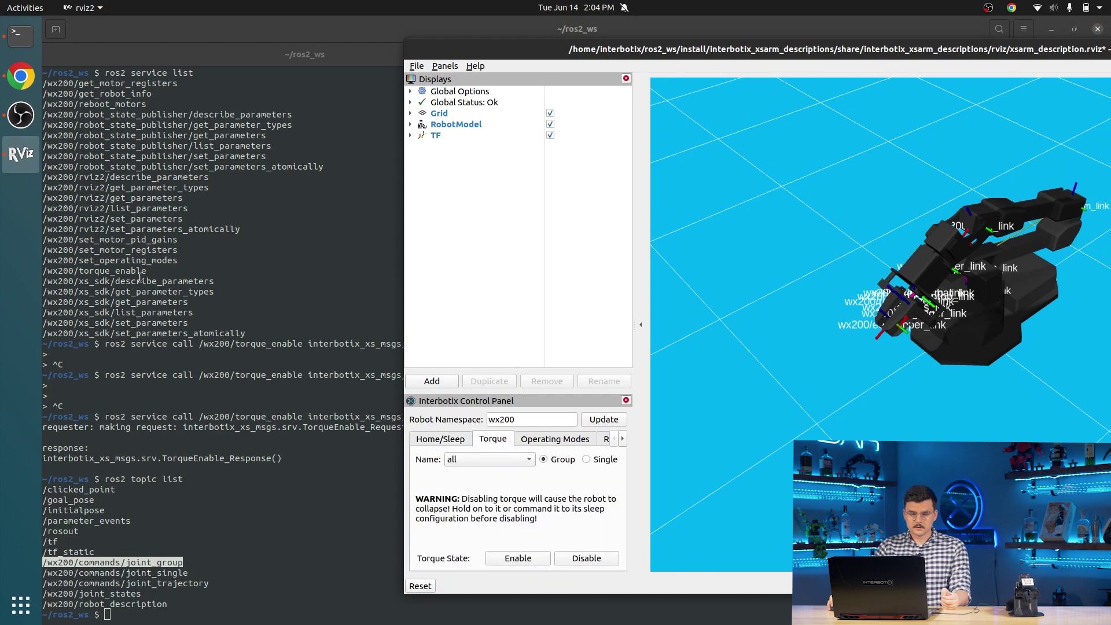
pyautogui.rightClick(594, 48)
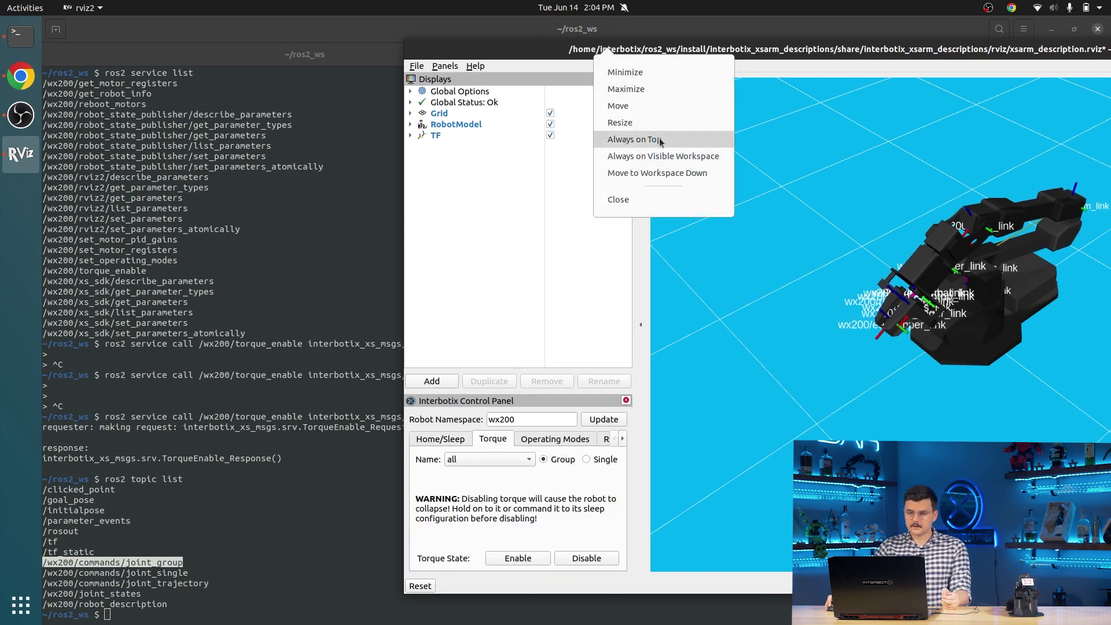
pyautogui.click(663, 144)
# Select the /wx200/torque_enable, set_operating_modes, reboot_motors and get_motor_registers service names in the listing.
pyautogui.doubleClick(116, 272)
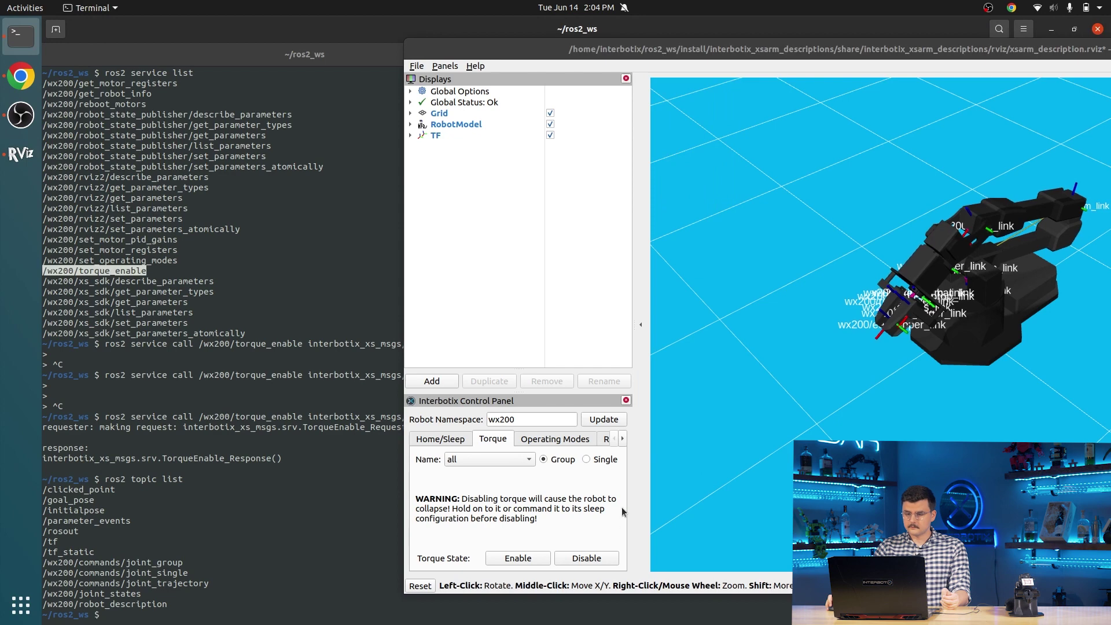
pyautogui.click(555, 439)
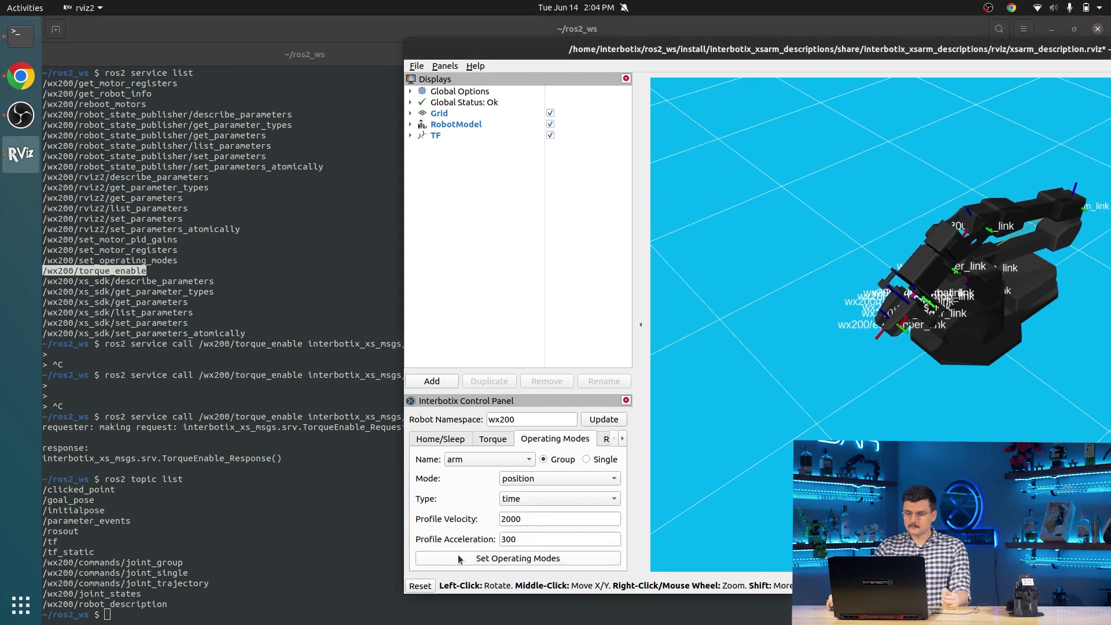
pyautogui.doubleClick(140, 261)
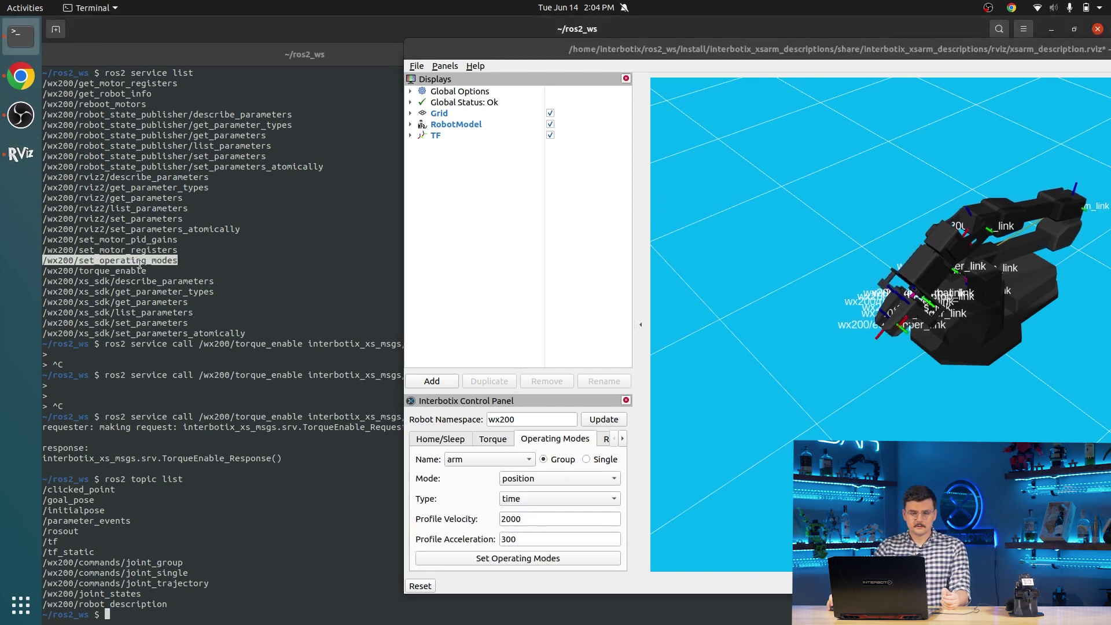
pyautogui.scroll(-1, 577, 441)
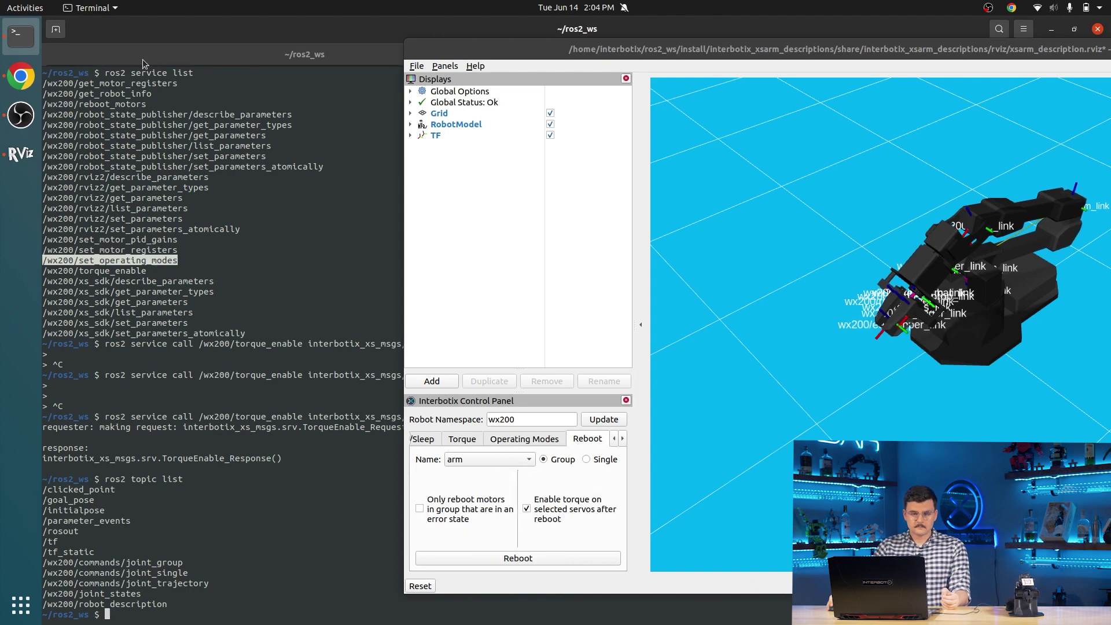
pyautogui.doubleClick(109, 104)
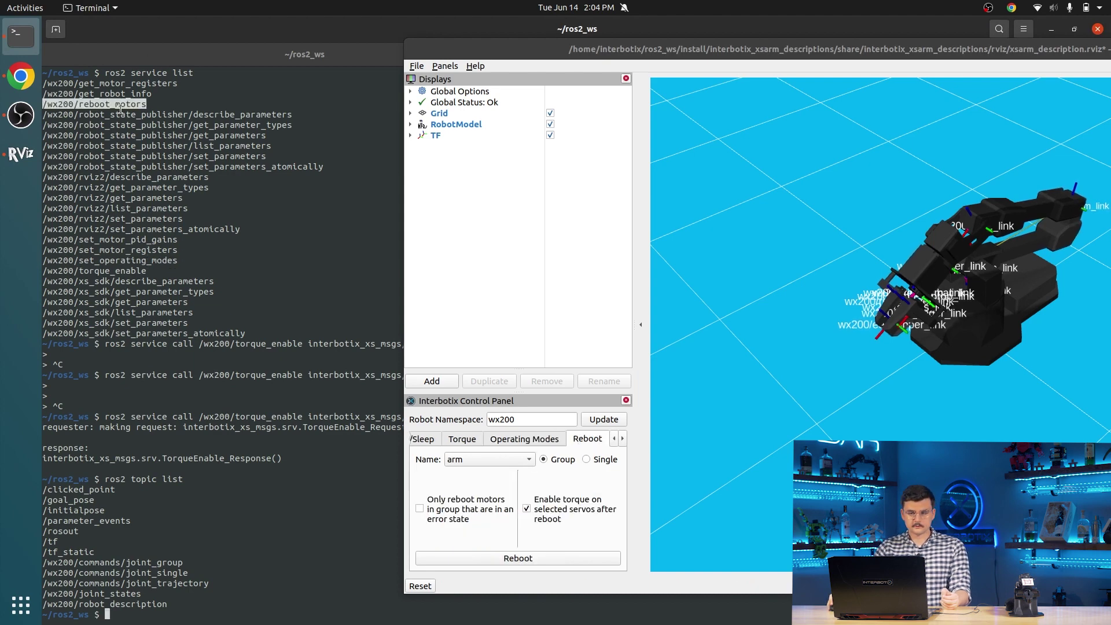
pyautogui.scroll(-1, 577, 436)
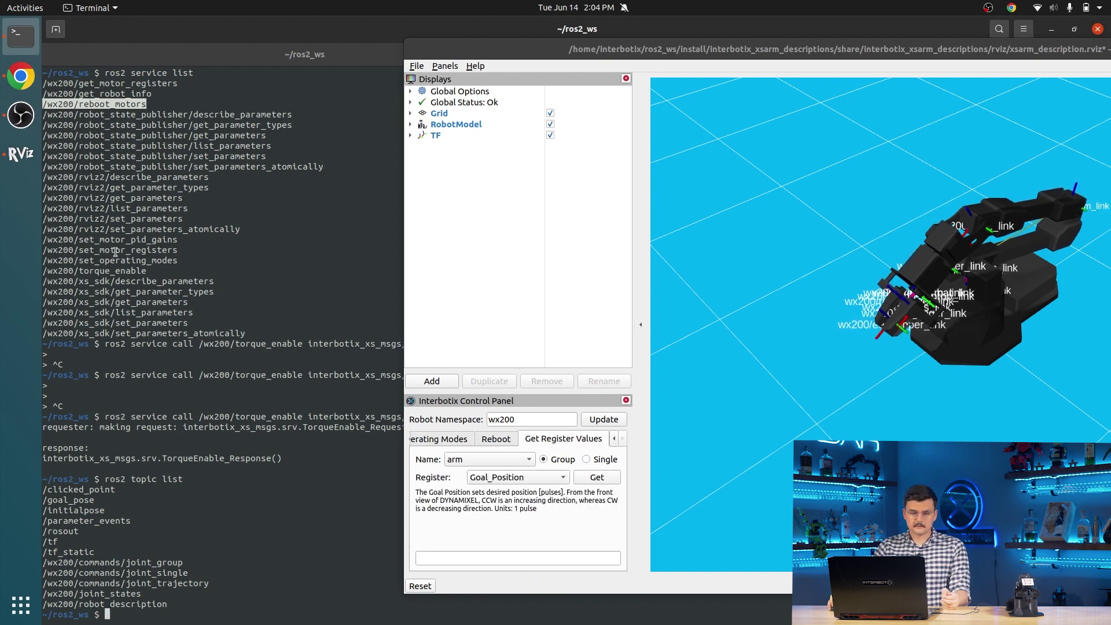
pyautogui.doubleClick(123, 83)
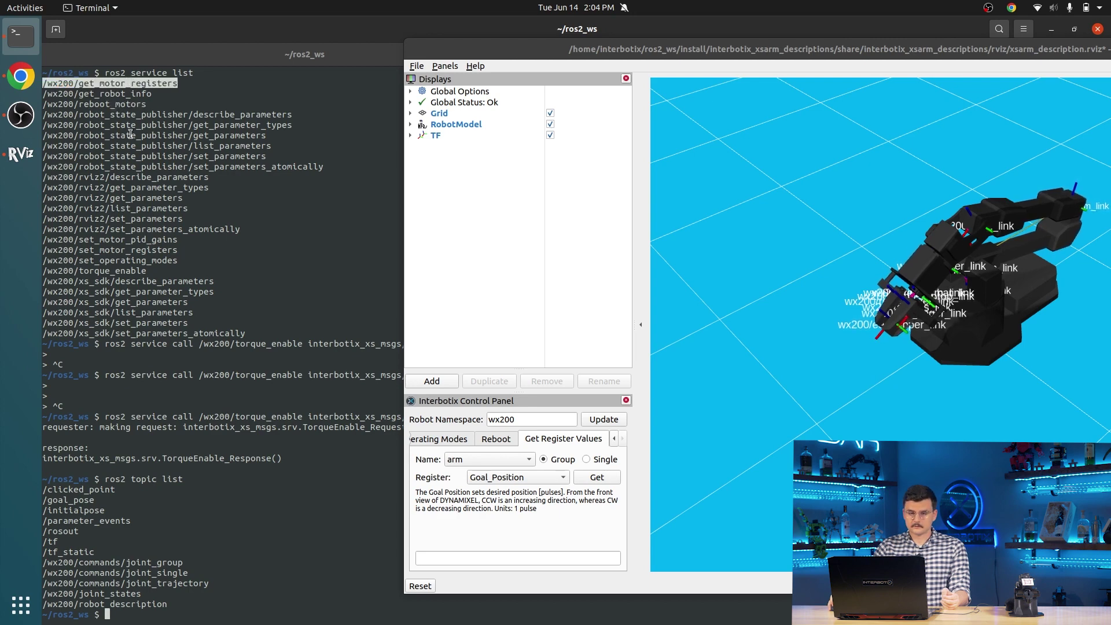
# Switch to the terminal tab running the launch and minimize RViz.
pyautogui.moveTo(708, 49); pyautogui.dragTo(473, 47)
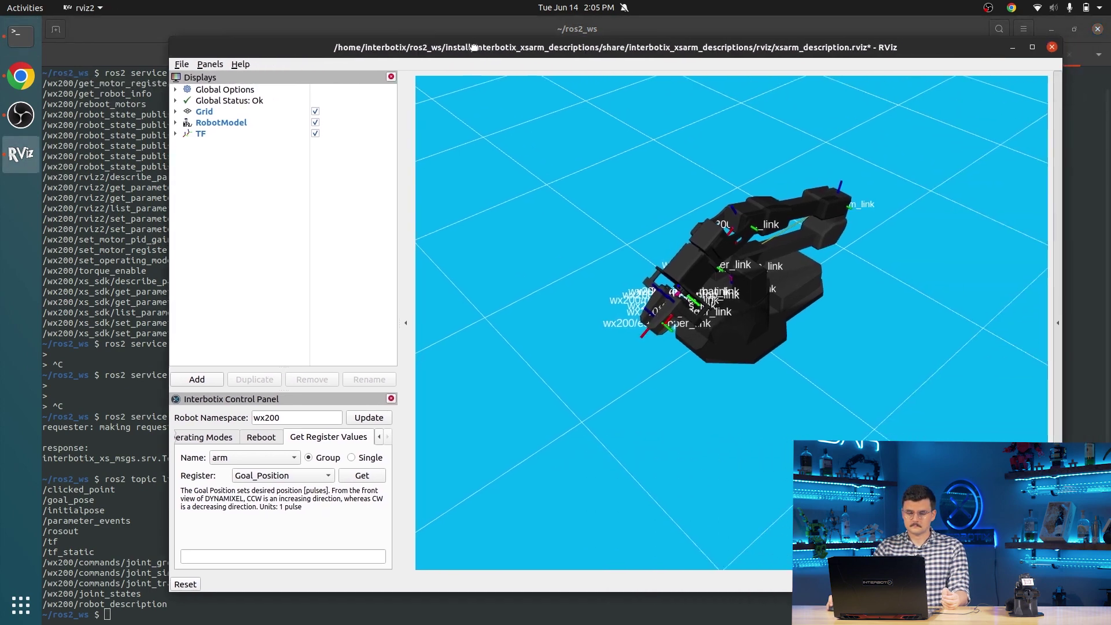
pyautogui.click(138, 53)
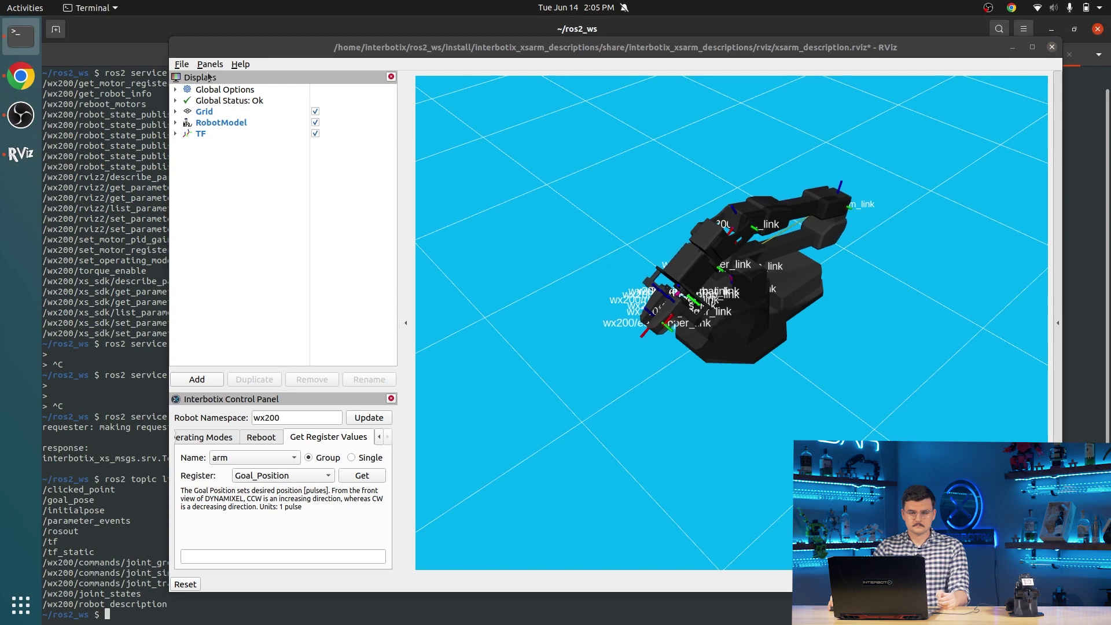
pyautogui.click(138, 54)
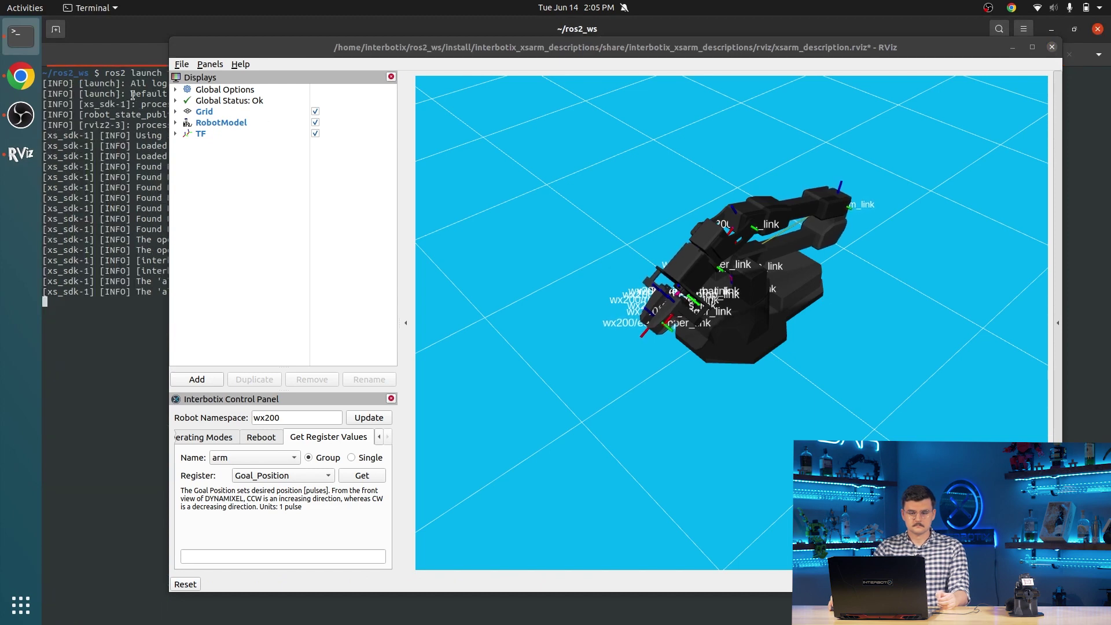
pyautogui.click(1010, 48)
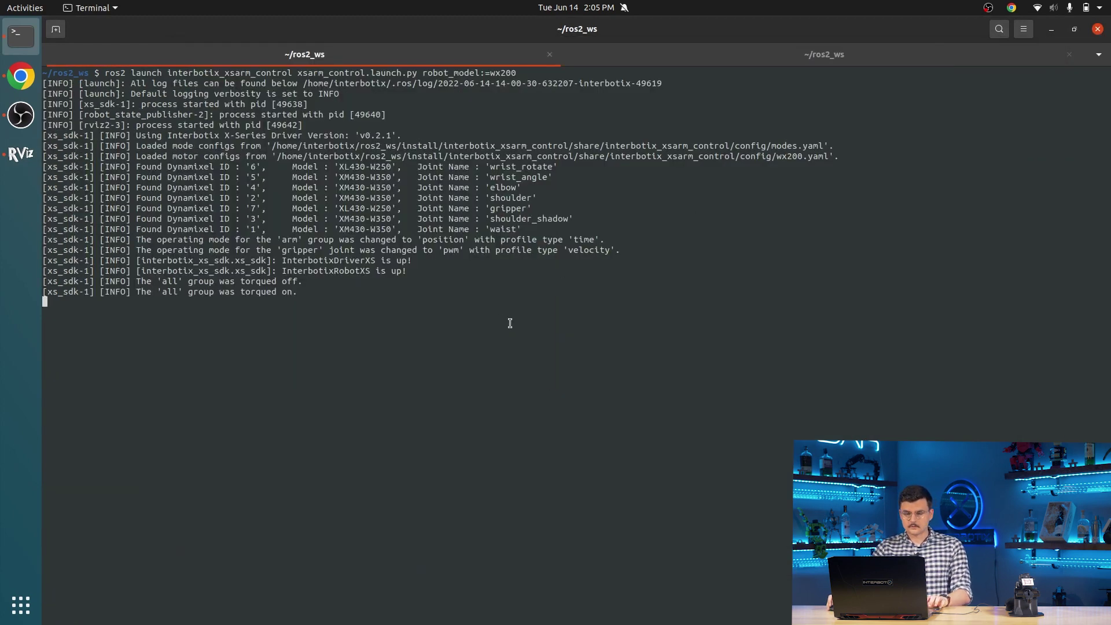
# Press Ctrl-C in the launch terminal to stop xsarm_control and all its processes.
pyautogui.hotkey('ctrl', 'c')
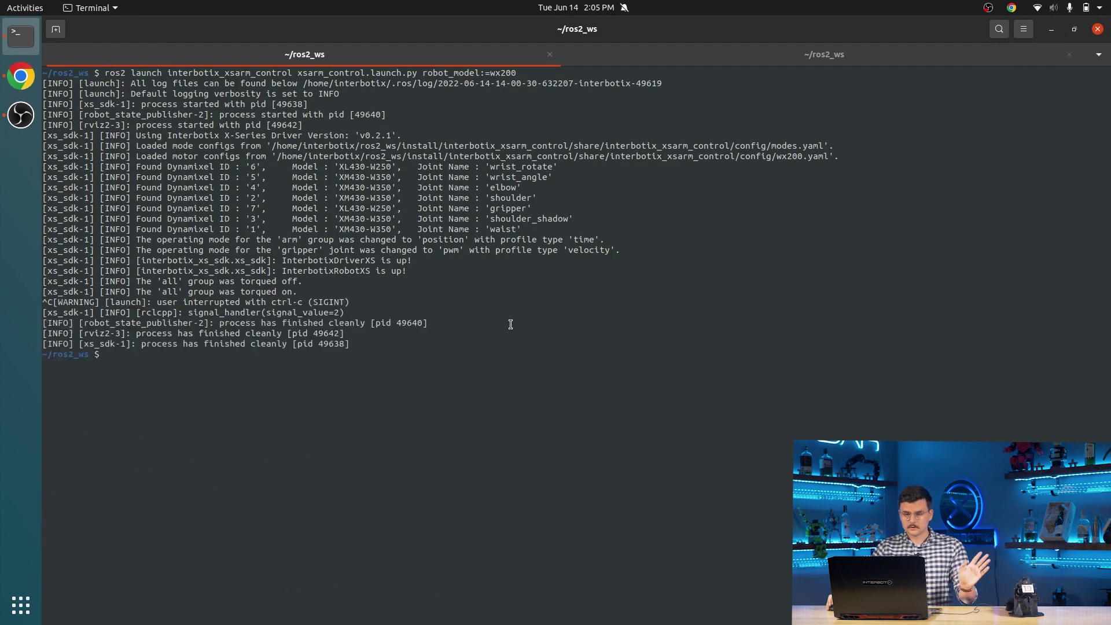